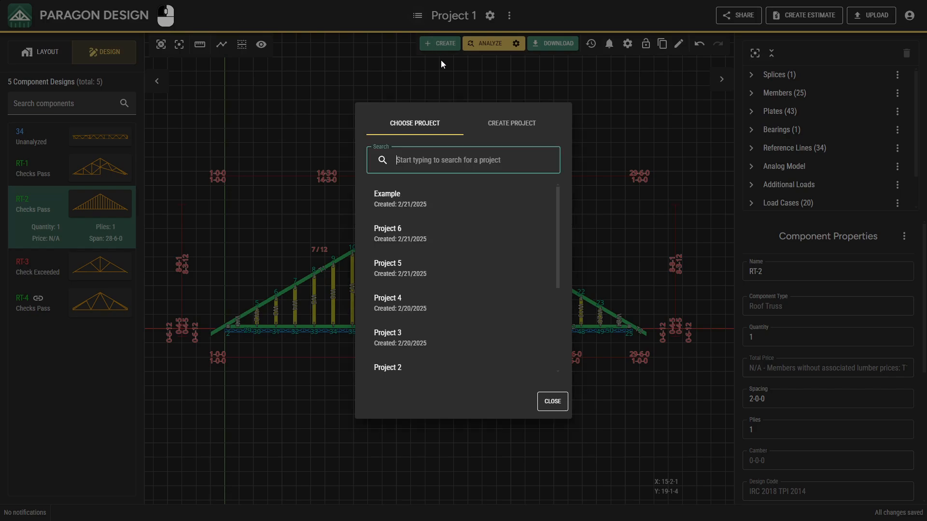
# Step: Start a new project and name it "Project 7"
pyautogui.click(484, 119)
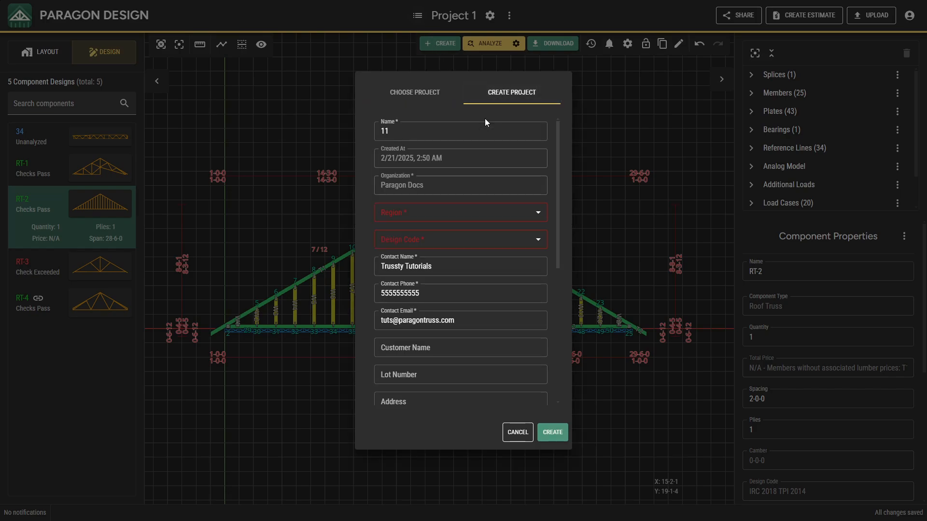
pyautogui.click(485, 121)
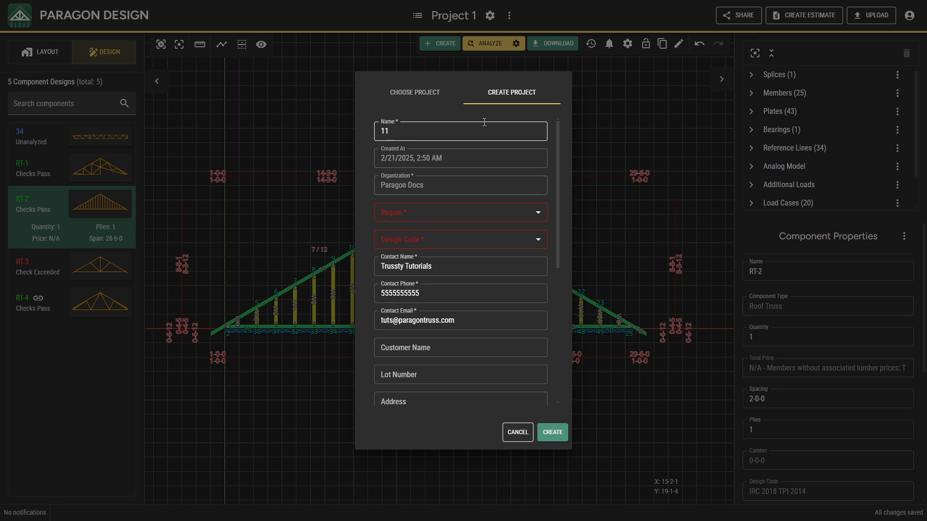
pyautogui.doubleClick(437, 125)
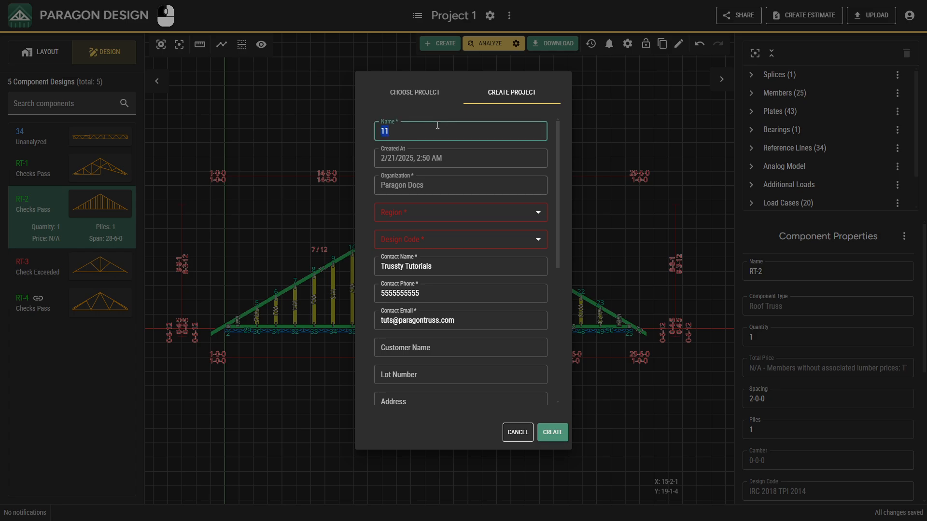
pyautogui.write('Project')
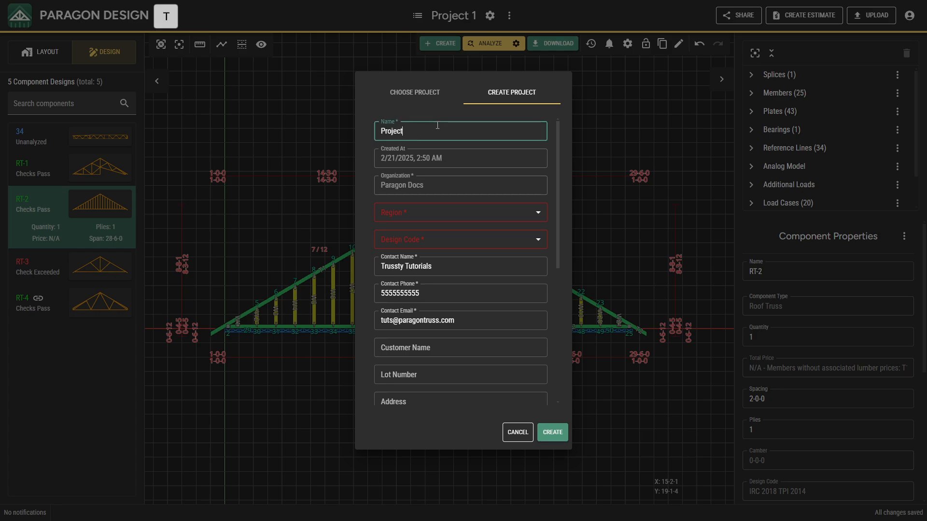
pyautogui.write(' 7')
# Step: Set the project's region to Idaho and its design code to IBC 2021 TPI 2014, and create the project
pyautogui.click(455, 208)
pyautogui.click(445, 260)
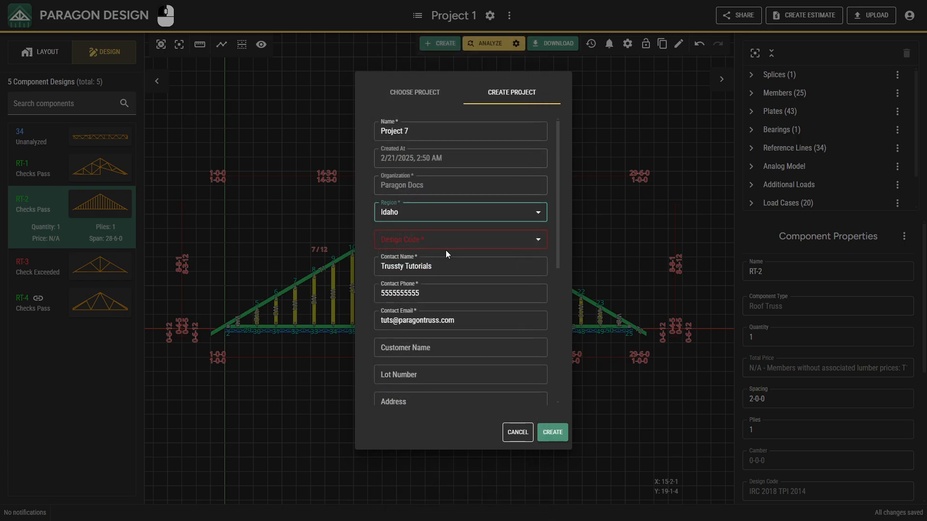
pyautogui.click(447, 244)
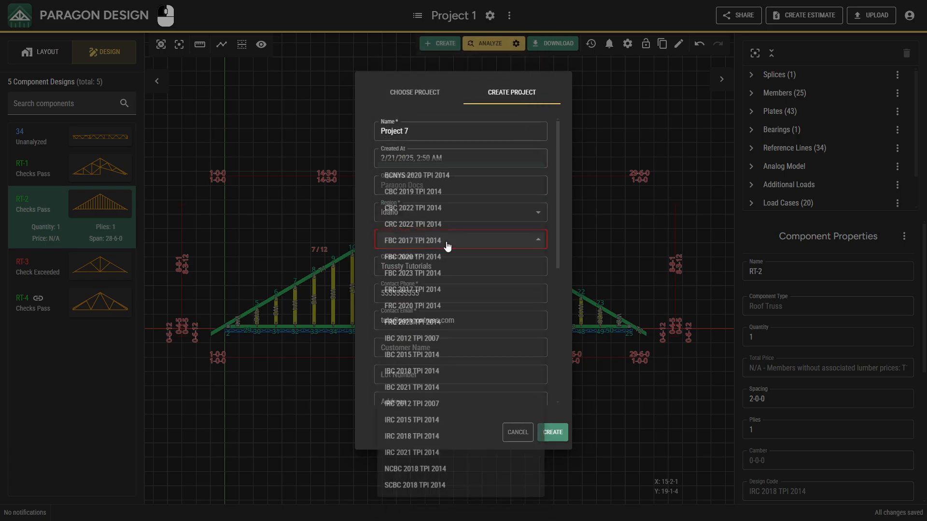
pyautogui.click(465, 398)
pyautogui.moveTo(556, 262); pyautogui.dragTo(552, 396)
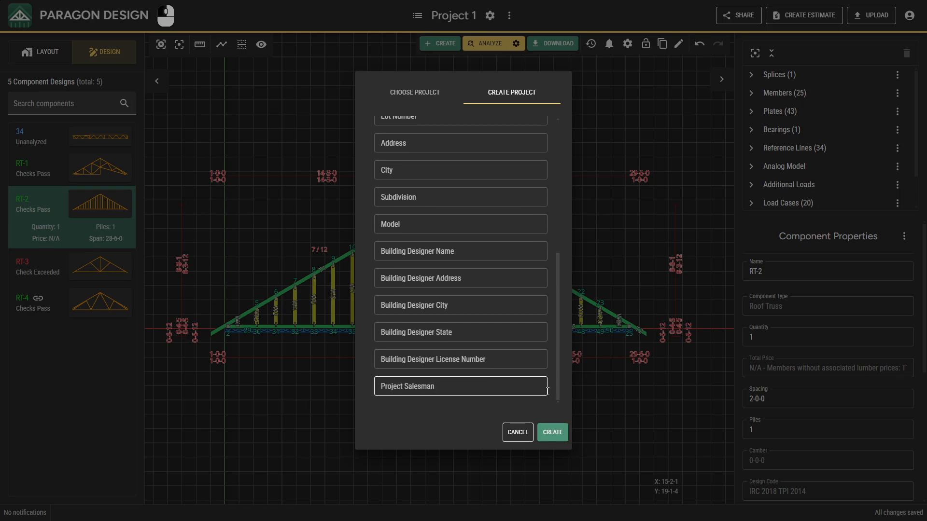
pyautogui.click(554, 432)
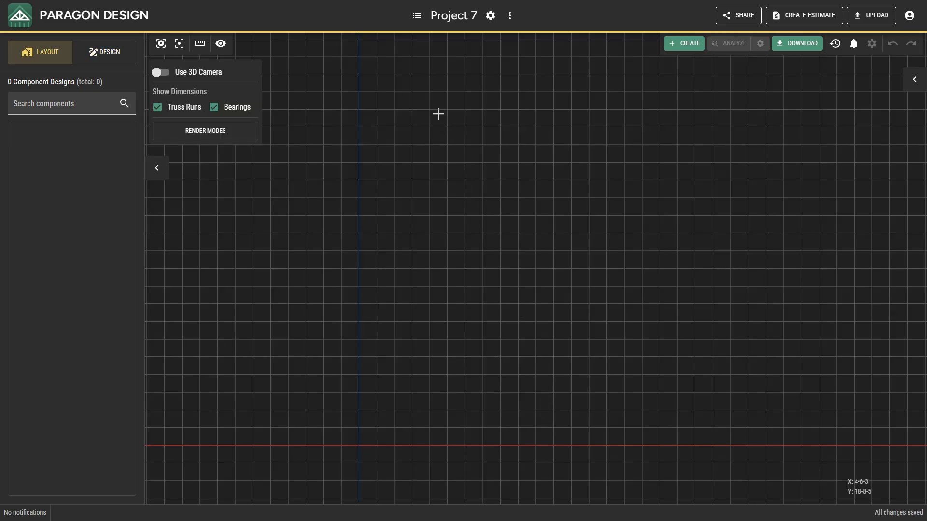
# Step: Search the project list for "My", clear the search, and open Project 1
pyautogui.click(418, 17)
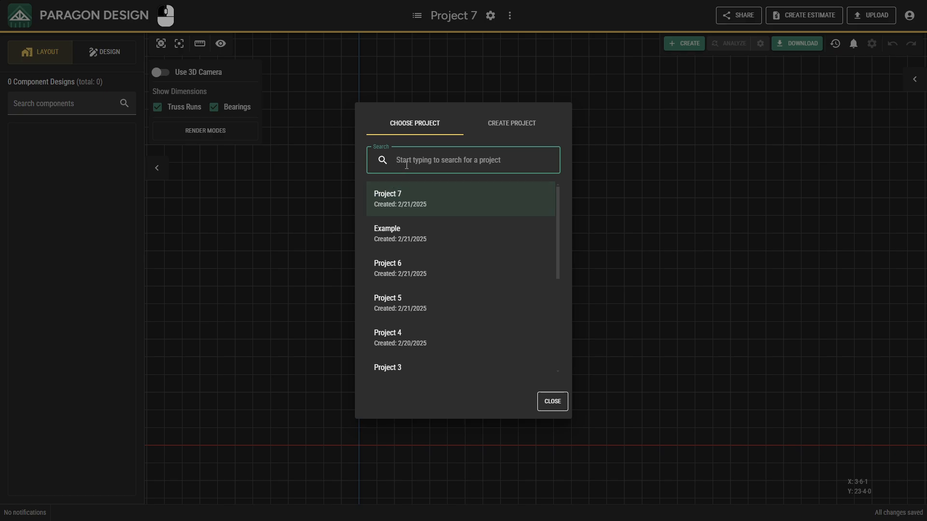
pyautogui.write('My')
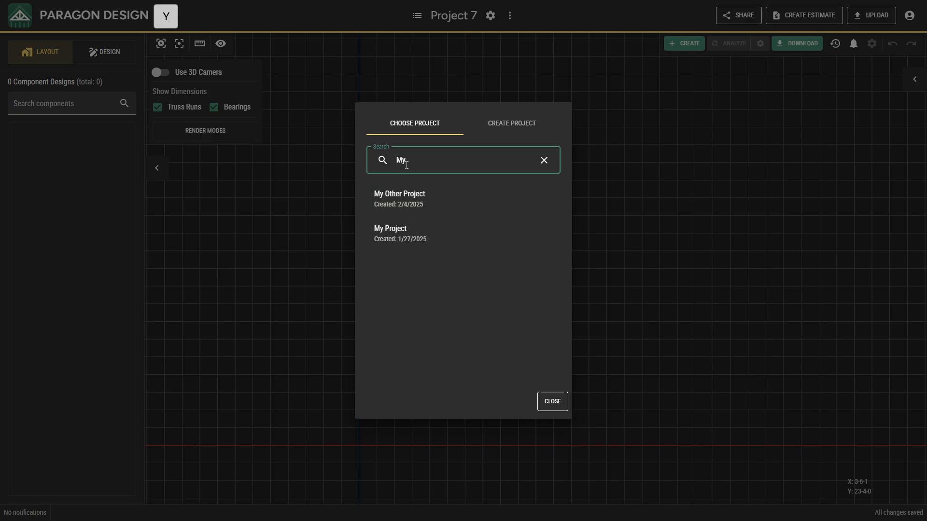
pyautogui.moveTo(407, 164); pyautogui.dragTo(398, 166)
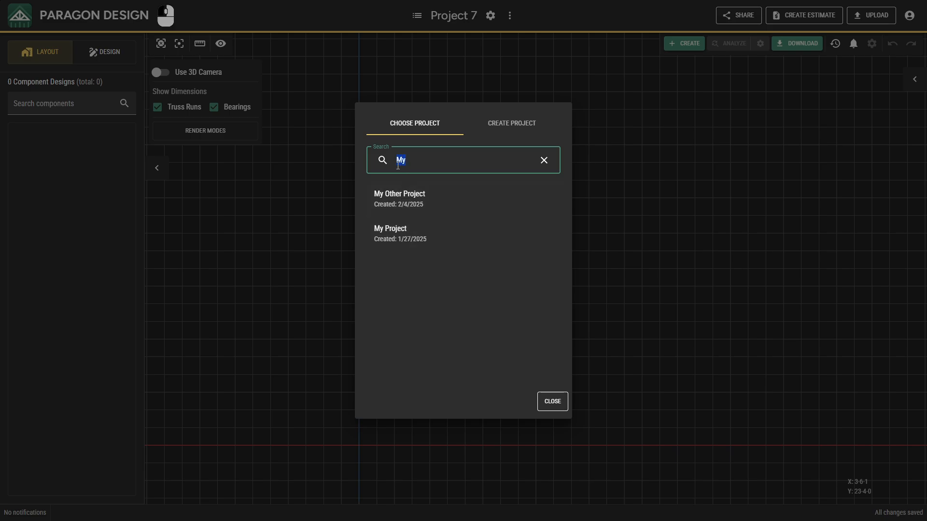
pyautogui.press('BackSpace')
pyautogui.scroll(-5, 424, 258)
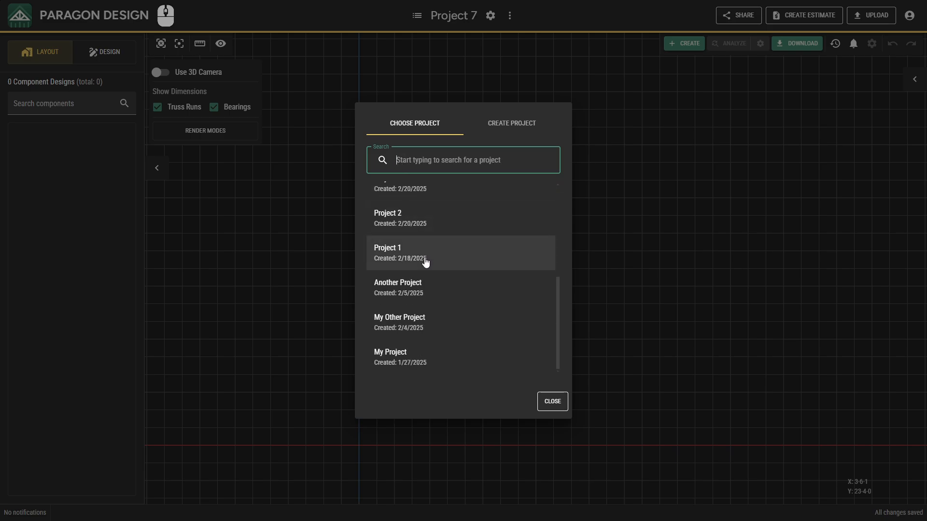
pyautogui.click(425, 259)
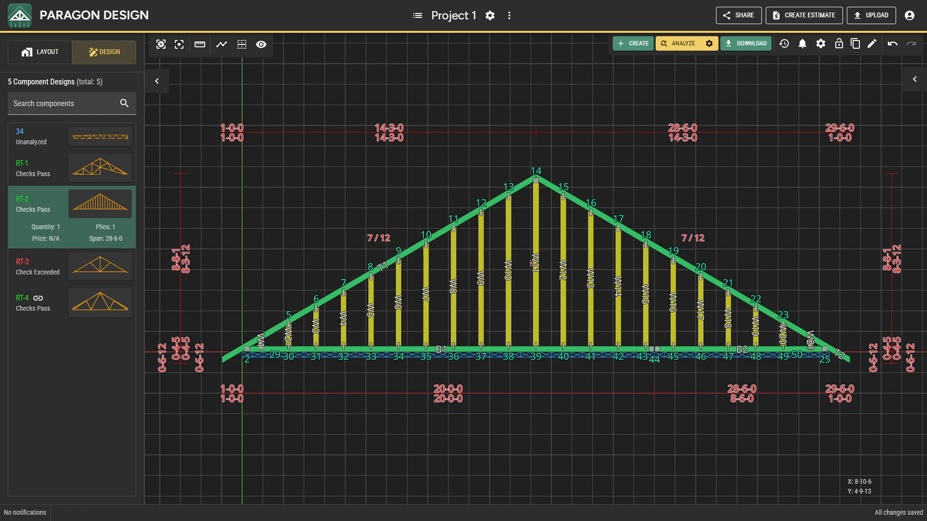
# Step: In Project 1's load settings, set only the defaults to TC live load 30, TC dead load 30 and BC dead load 10 psf, and save
pyautogui.click(497, 19)
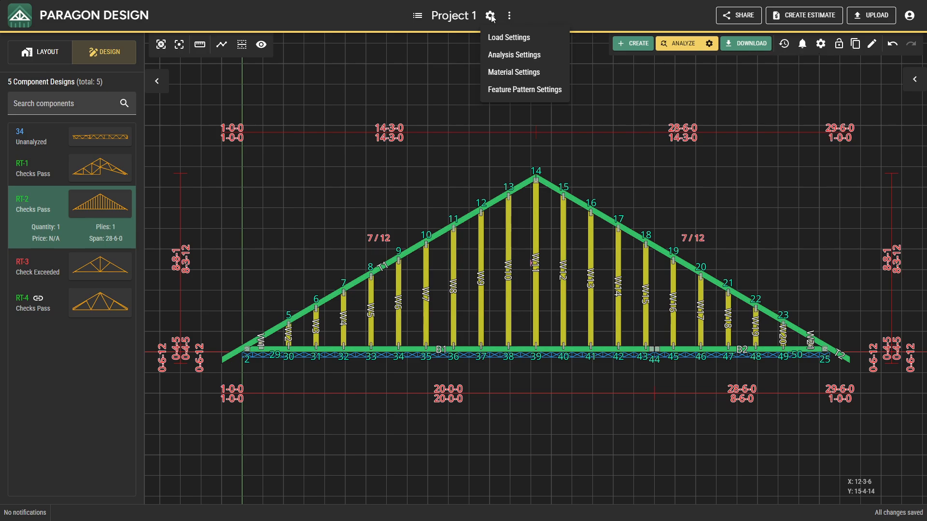
pyautogui.click(494, 38)
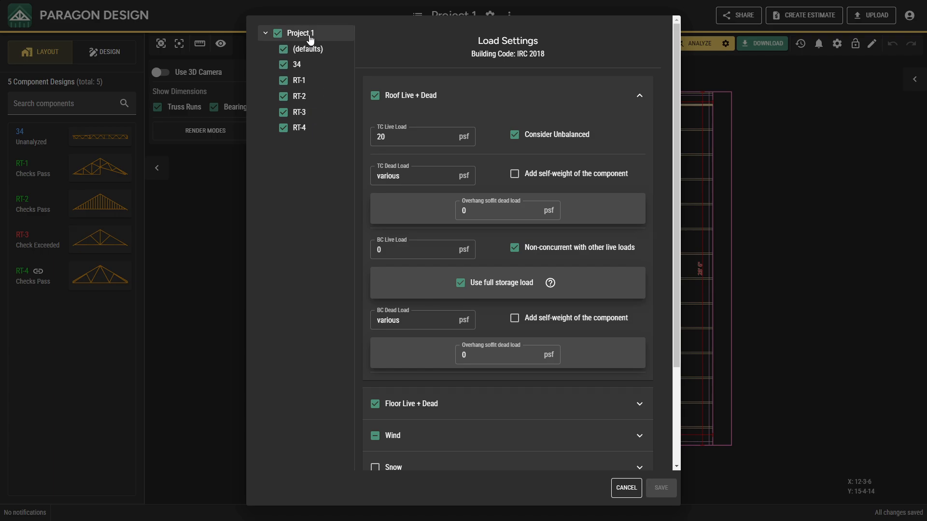
pyautogui.click(278, 34)
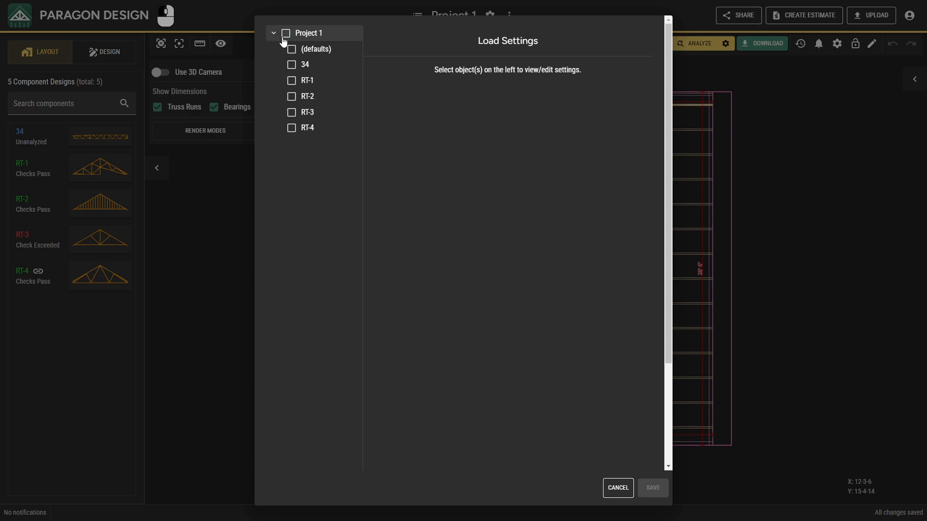
pyautogui.click(290, 50)
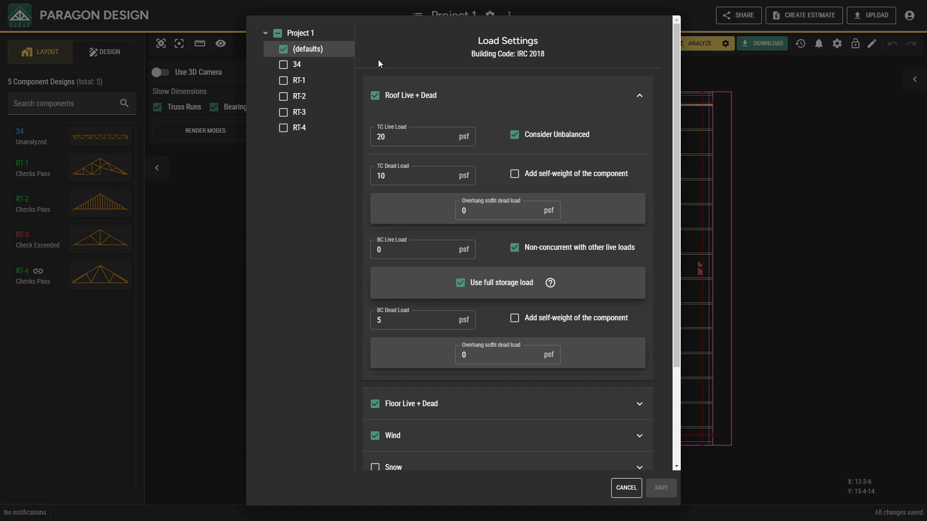
pyautogui.click(394, 132)
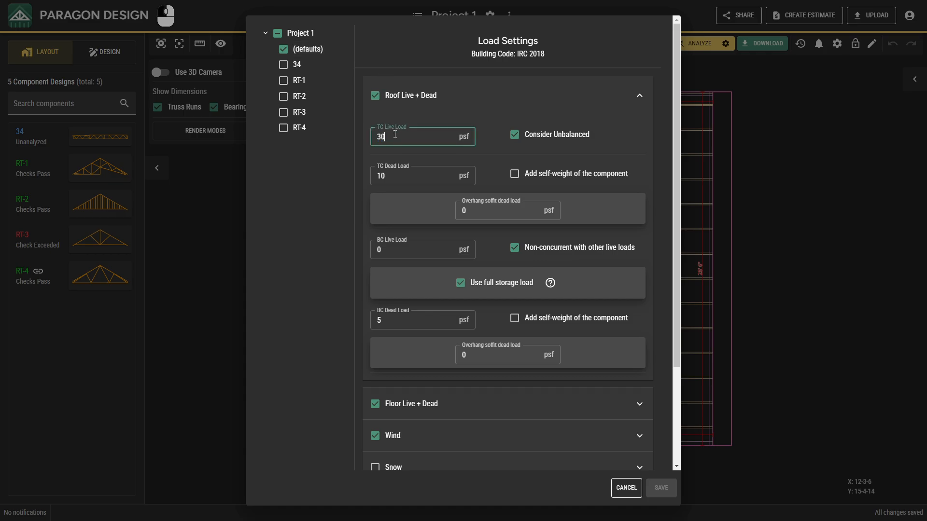
pyautogui.click(393, 175)
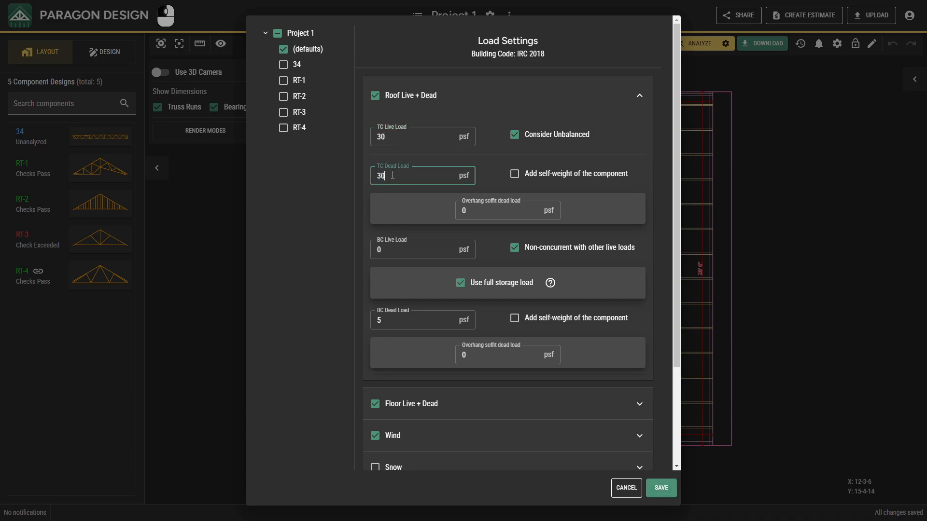
pyautogui.click(384, 318)
pyautogui.write('10')
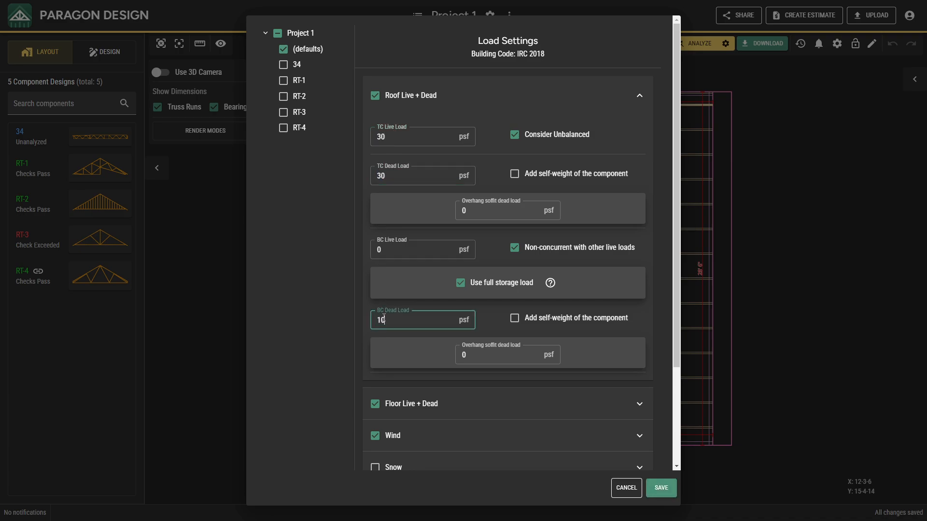
pyautogui.click(659, 488)
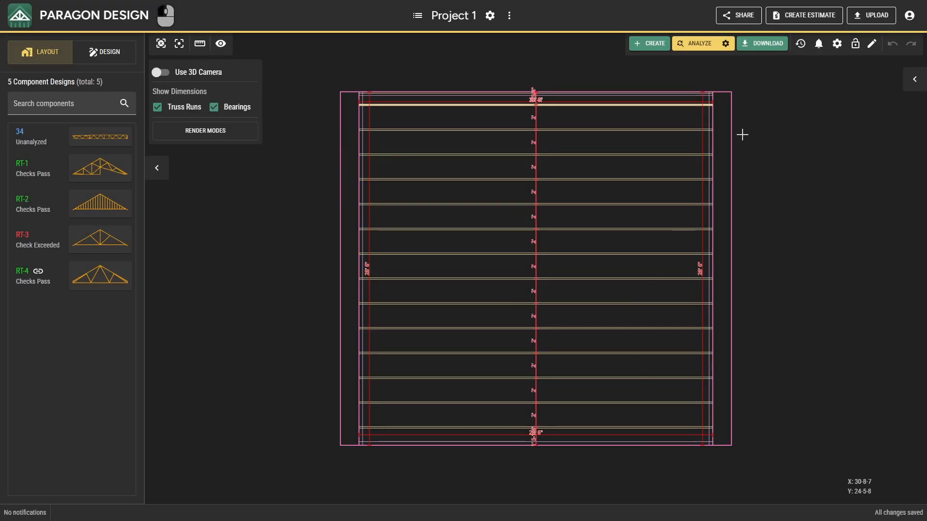
# Step: Insert a new component design from the symmetric gable shape, keeping the preset 24-0-0 length, 6/12 slope and structural details
pyautogui.click(656, 47)
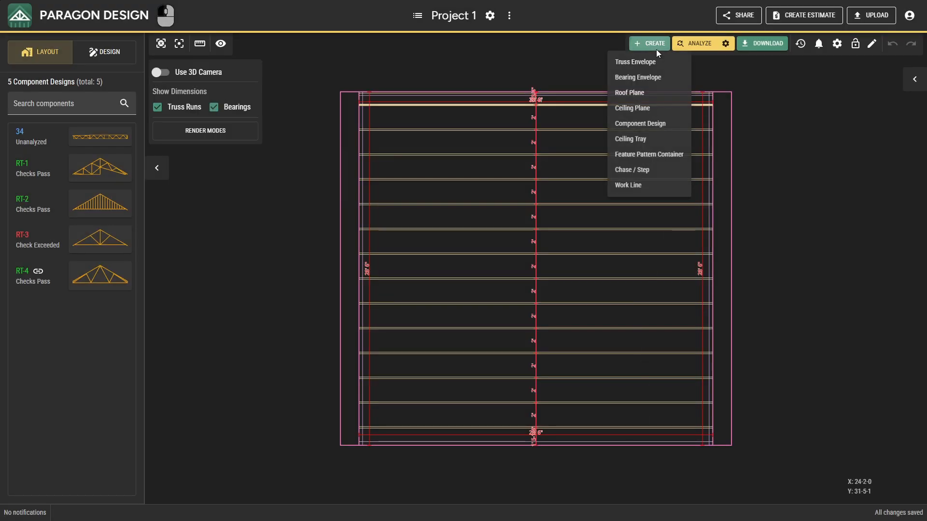
pyautogui.click(656, 124)
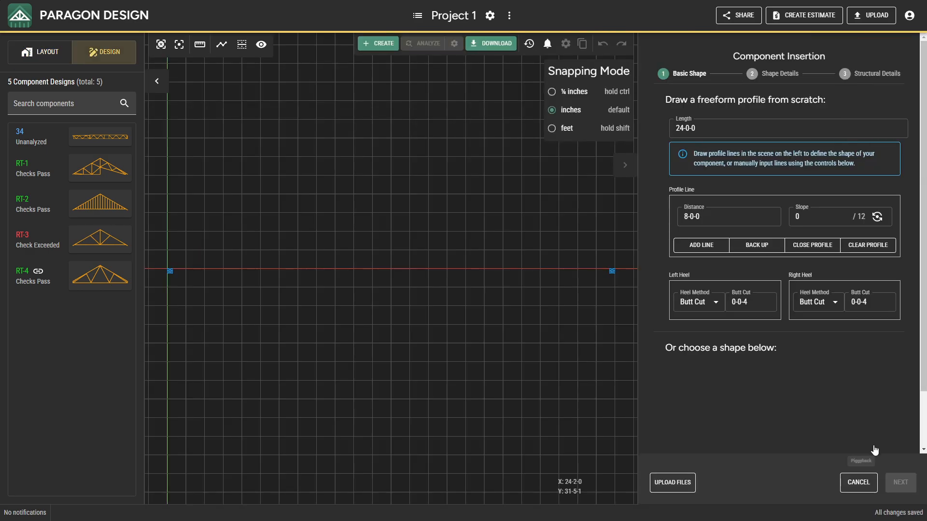
pyautogui.click(716, 365)
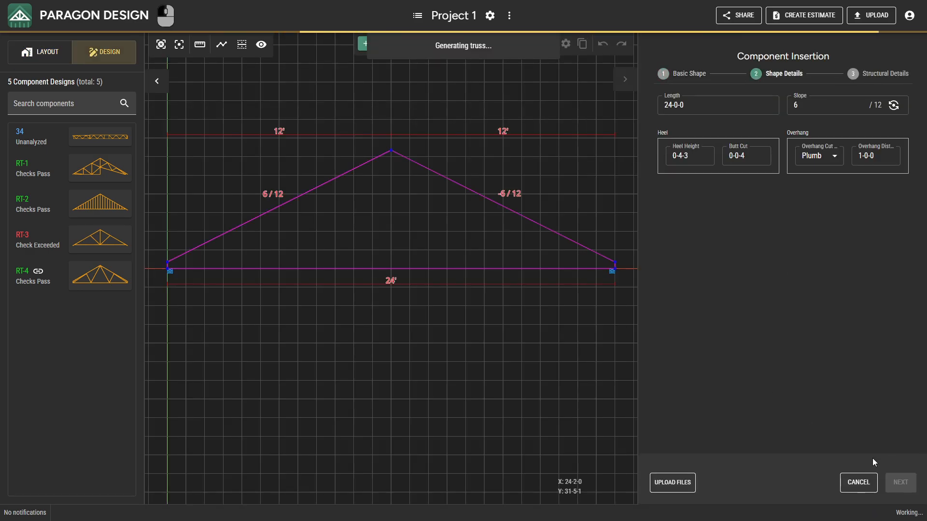
pyautogui.click(897, 482)
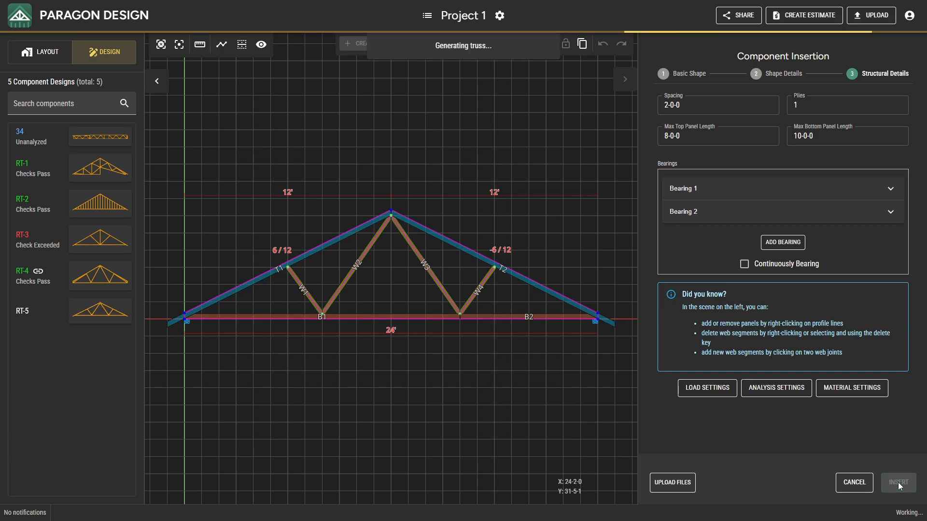
pyautogui.click(898, 483)
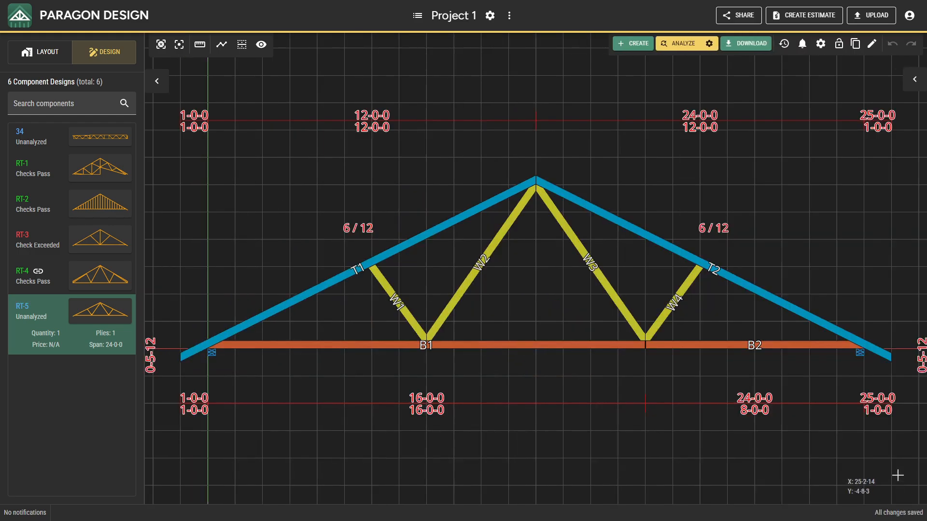
# Step: Check the roof live and dead loads in the new truss's own load settings, and close them without changes
pyautogui.click(915, 84)
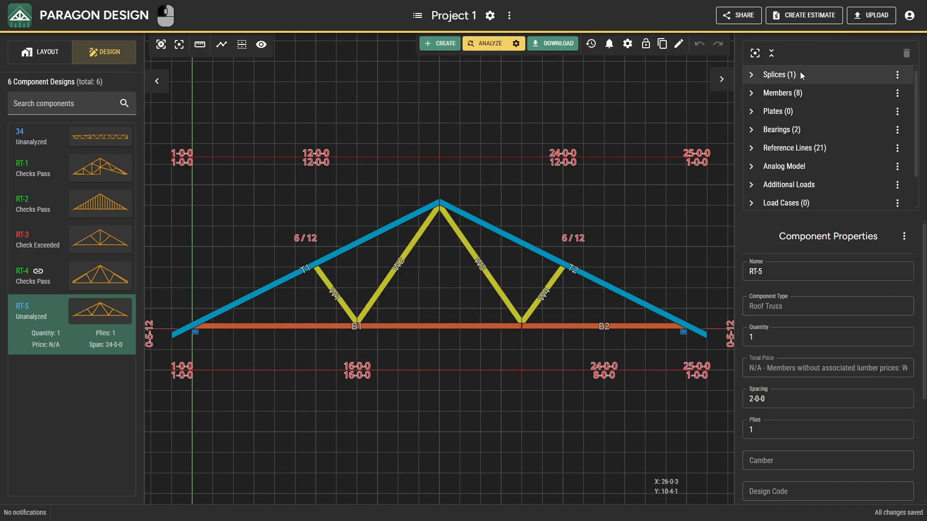
pyautogui.click(626, 43)
pyautogui.click(637, 65)
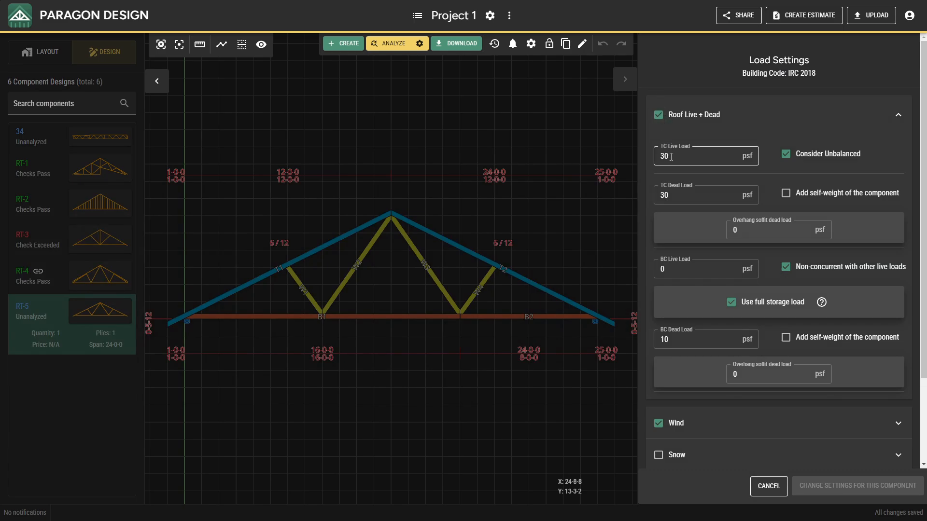
pyautogui.click(765, 480)
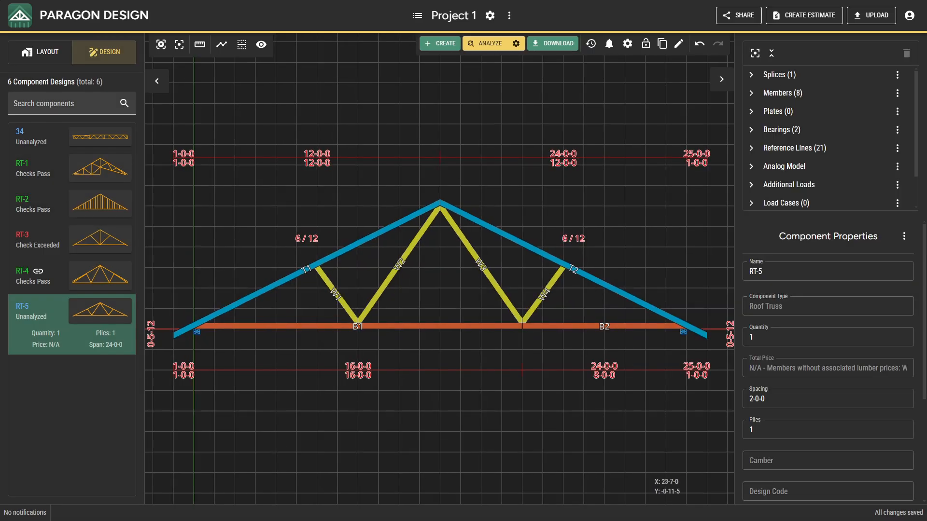
# Step: Set the TC live load to 40 psf for only the defaults in the project's load settings, and save
pyautogui.click(490, 15)
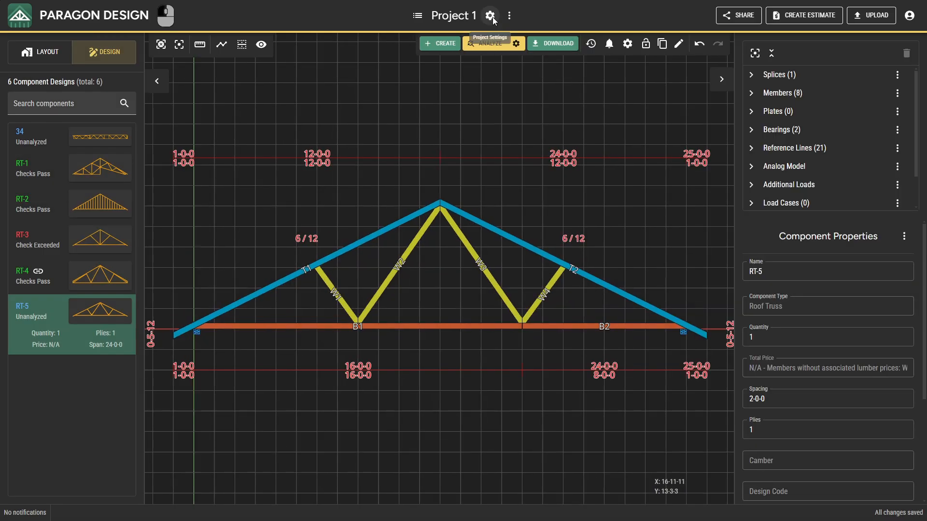
pyautogui.click(489, 39)
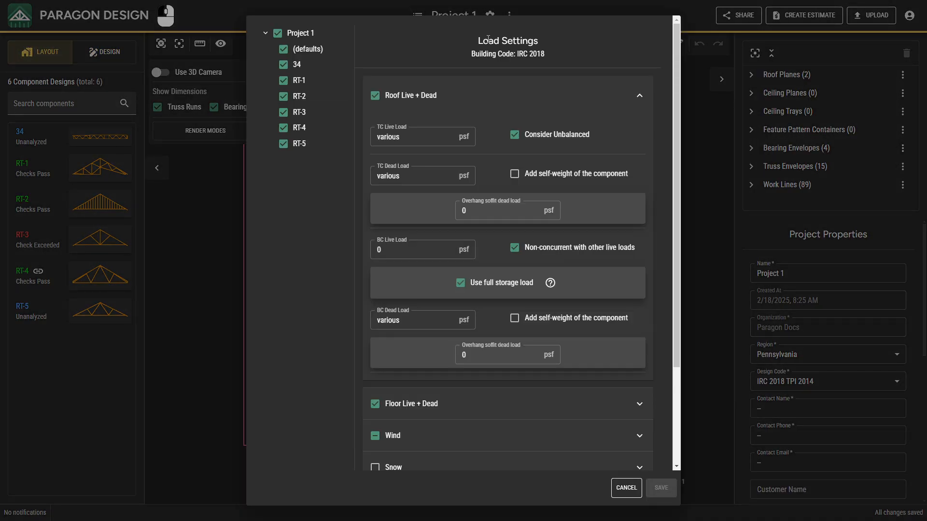
pyautogui.click(278, 33)
pyautogui.click(293, 49)
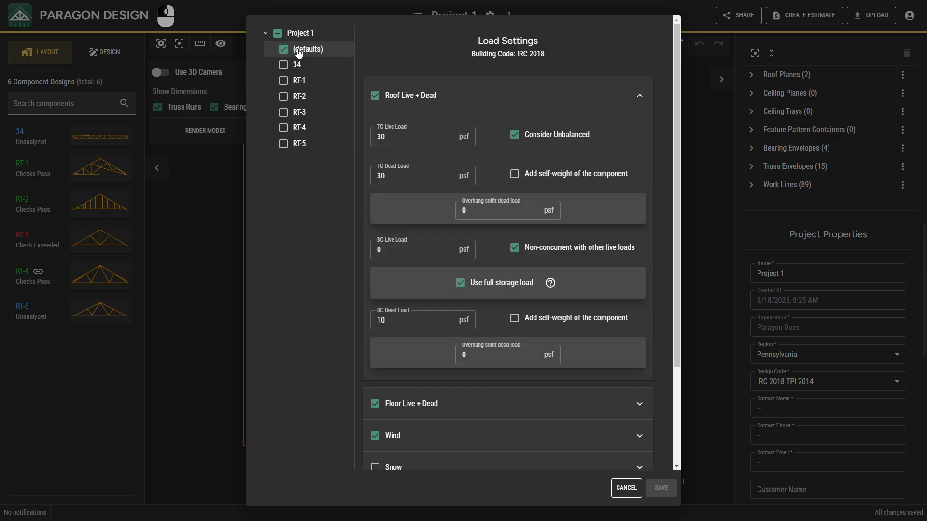
pyautogui.doubleClick(390, 141)
pyautogui.write('4')
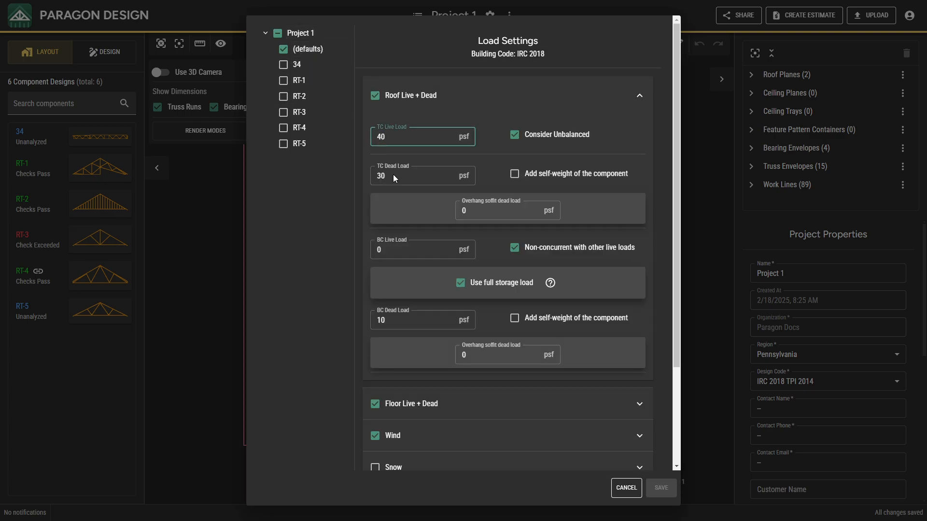
pyautogui.click(562, 474)
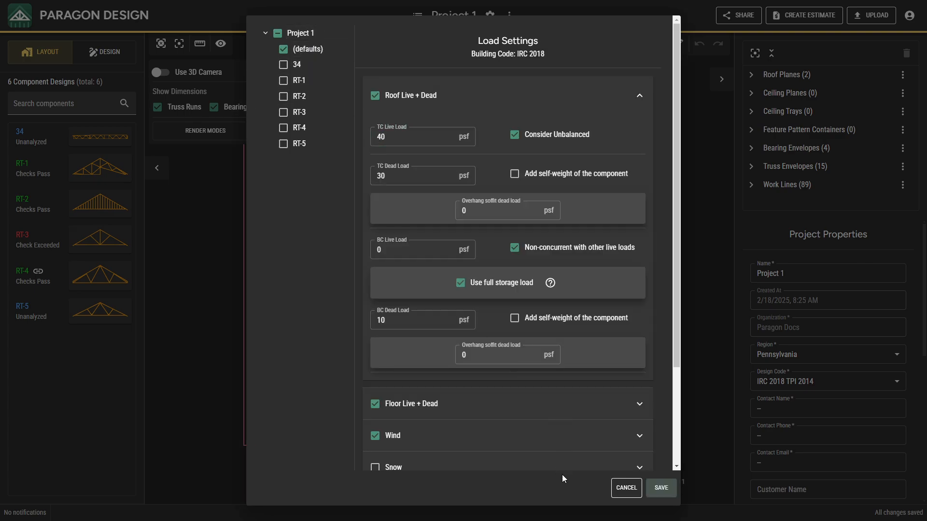
pyautogui.click(662, 487)
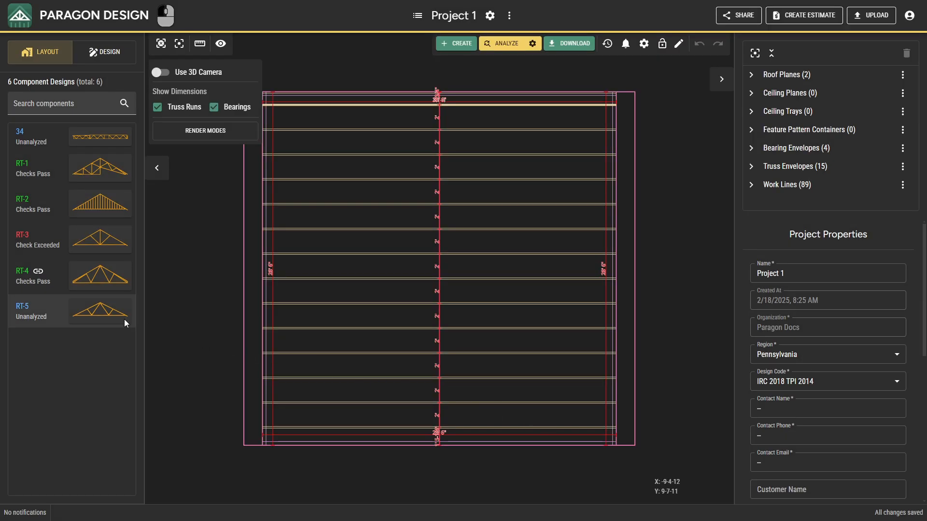
# Step: Check the roof live and dead loads in RT-5's own load settings, and close them without changes
pyautogui.click(116, 320)
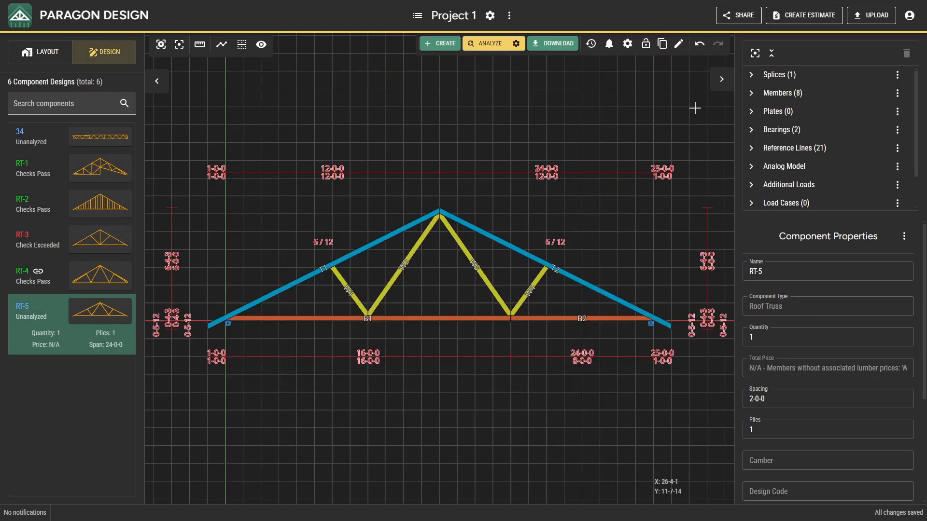
pyautogui.click(628, 44)
pyautogui.click(639, 63)
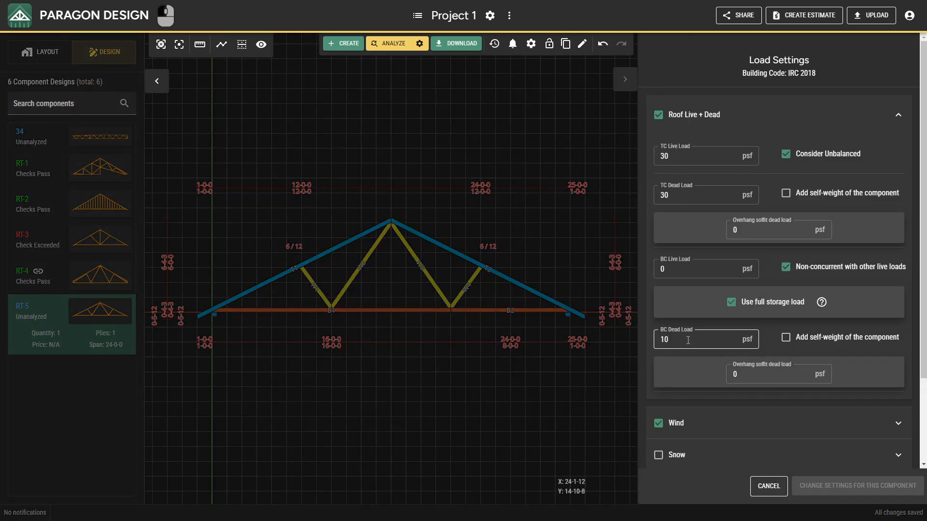
pyautogui.click(756, 486)
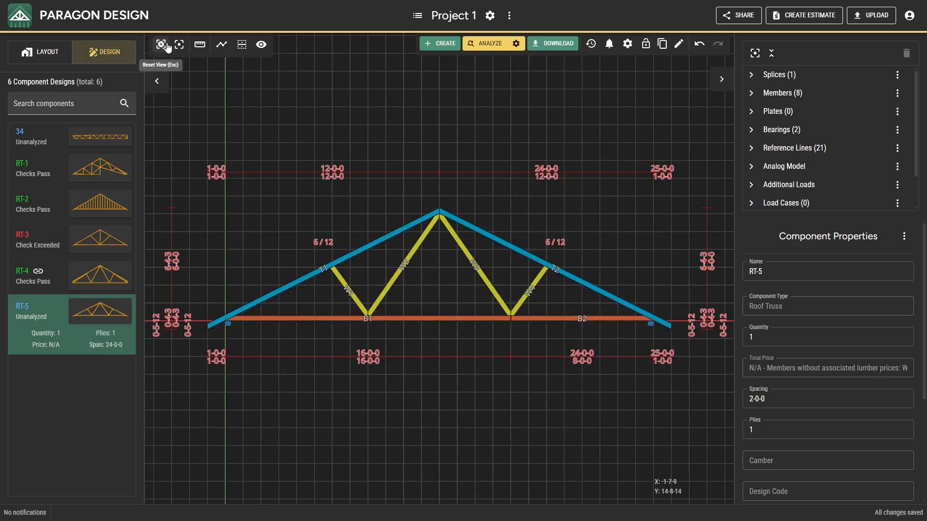
# Step: In the project's load settings, set the TC dead load and BC dead load to 10 psf for RT-1 only, and save
pyautogui.click(490, 15)
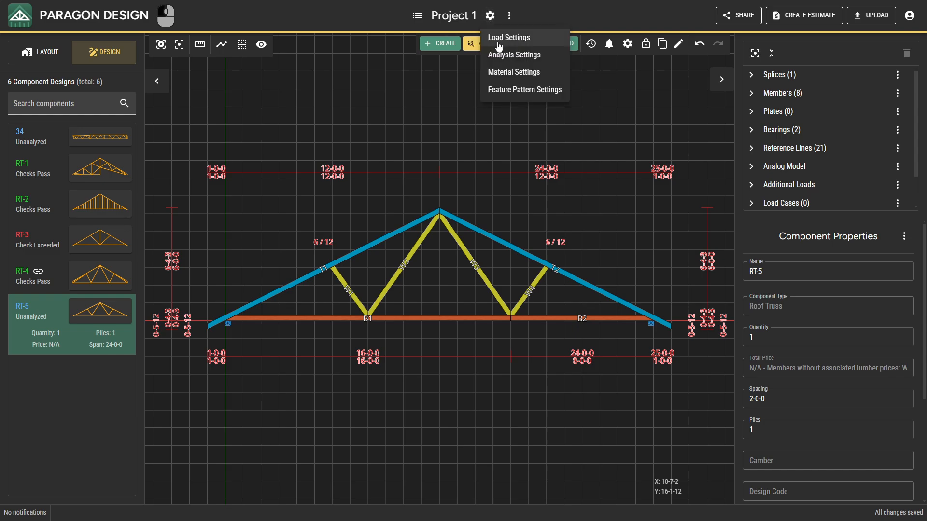
pyautogui.click(499, 44)
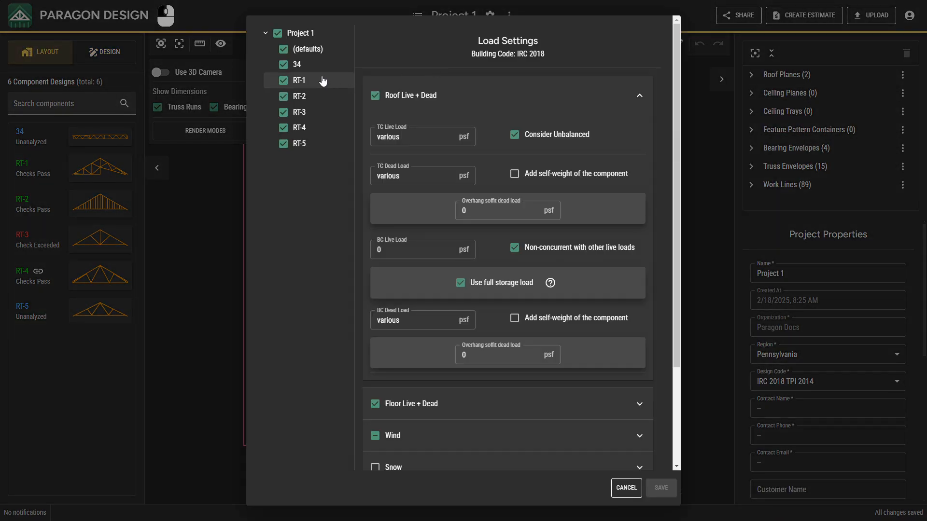
pyautogui.click(301, 33)
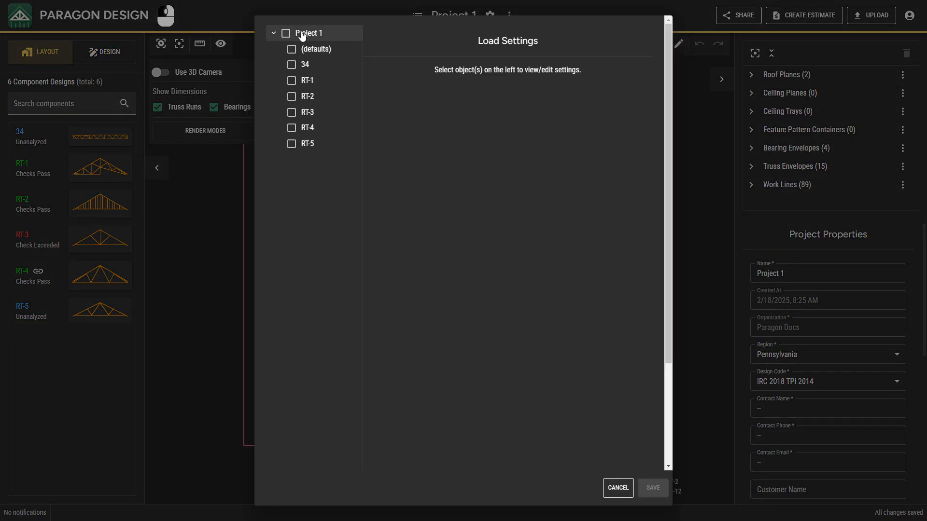
pyautogui.click(304, 83)
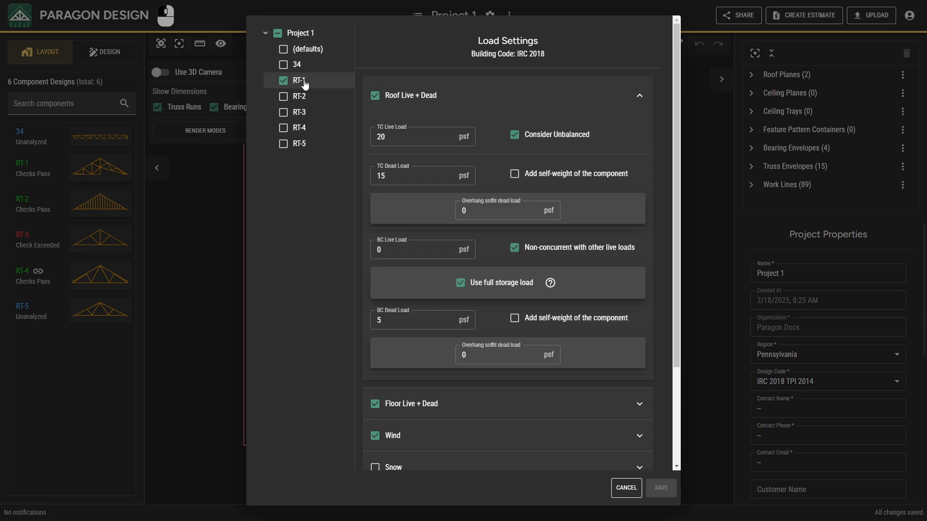
pyautogui.click(389, 135)
pyautogui.click(402, 180)
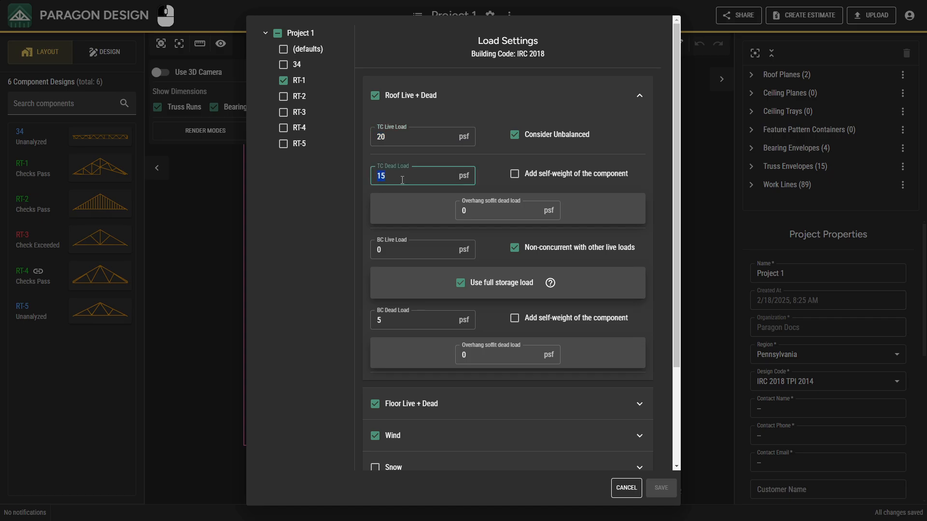
pyautogui.click(410, 324)
pyautogui.write('10')
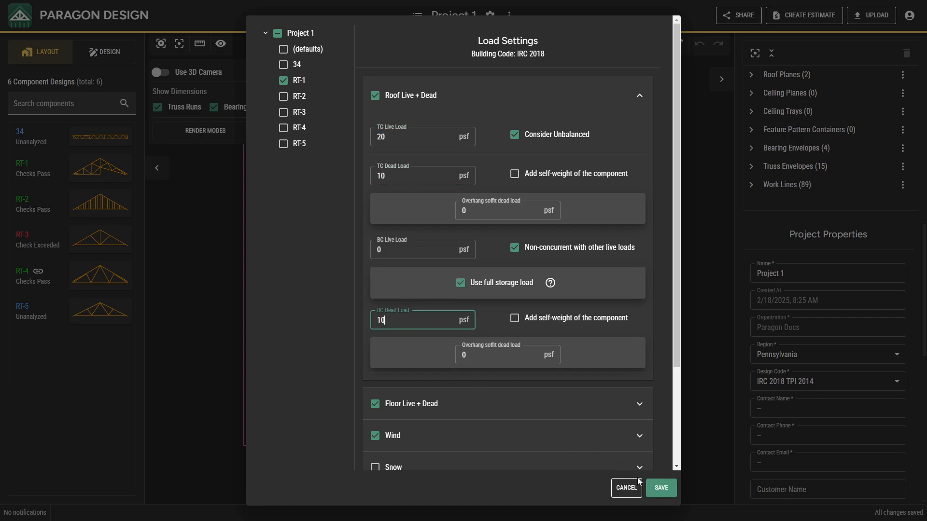
pyautogui.click(660, 487)
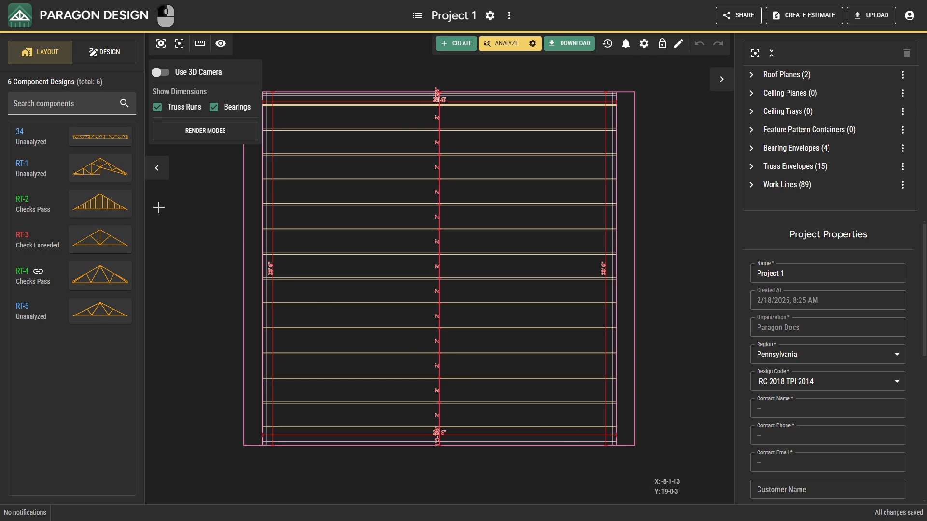
# Step: Check the roof live and dead loads in RT-1's own load settings, and close them without changes
pyautogui.click(109, 173)
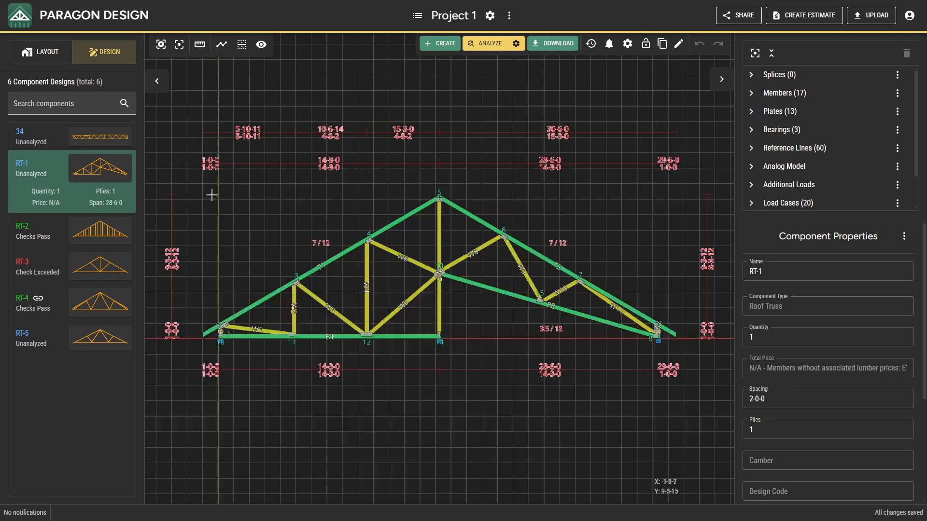
pyautogui.click(628, 44)
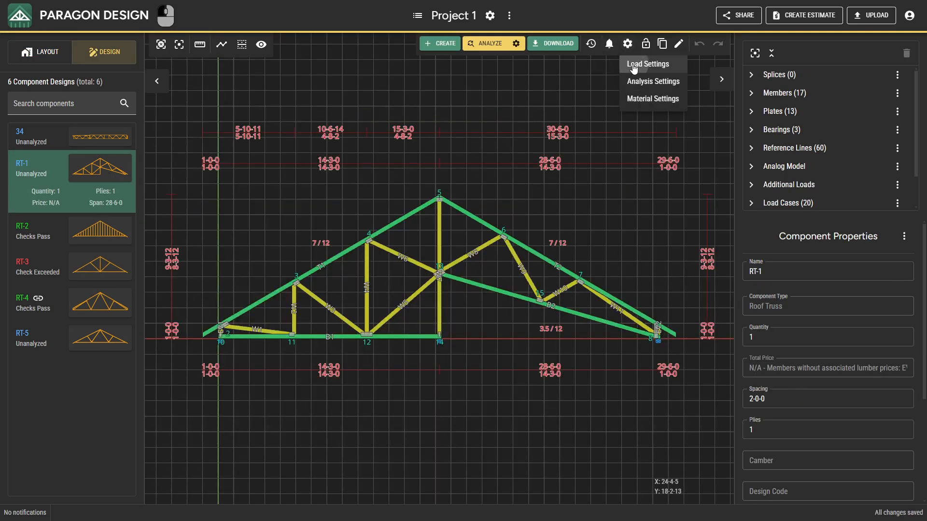
pyautogui.click(632, 64)
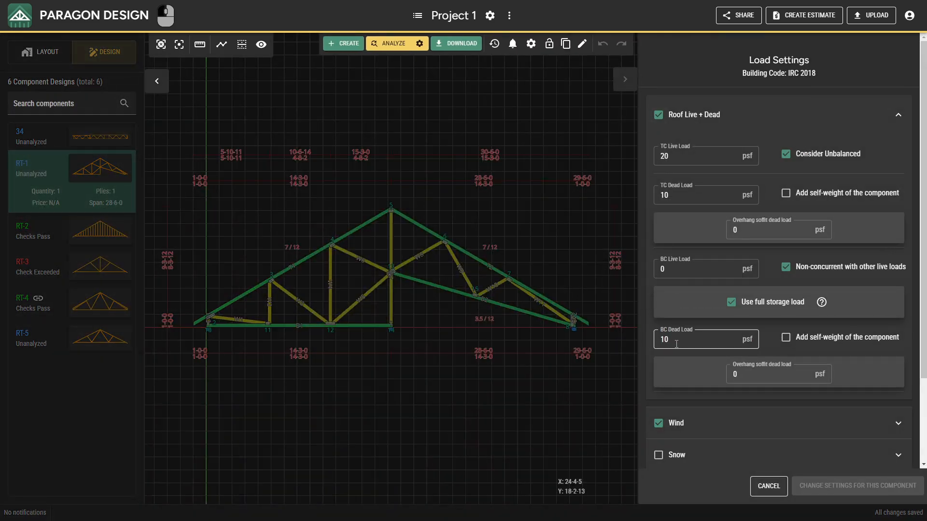
pyautogui.click(762, 484)
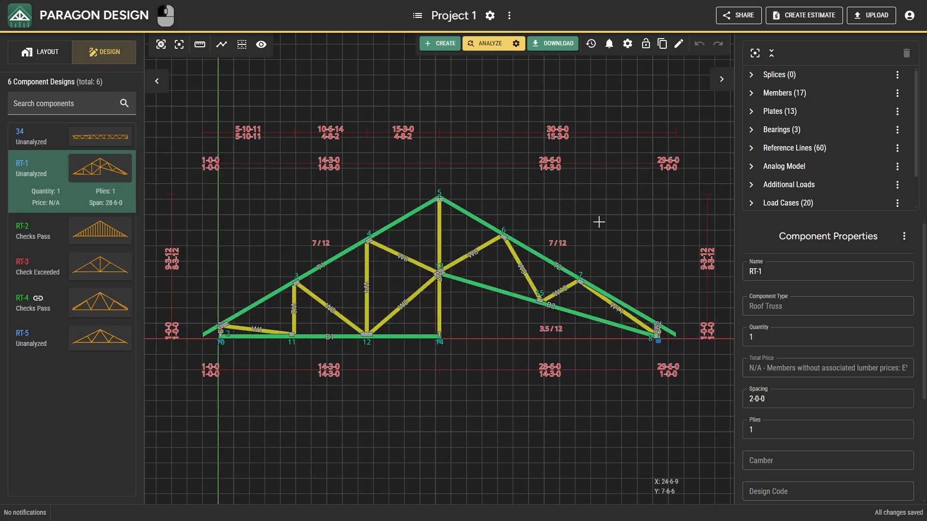
# Step: In the project's load settings, set the wind speed to 120 mph for only RT-2 and RT-3, and save
pyautogui.click(491, 17)
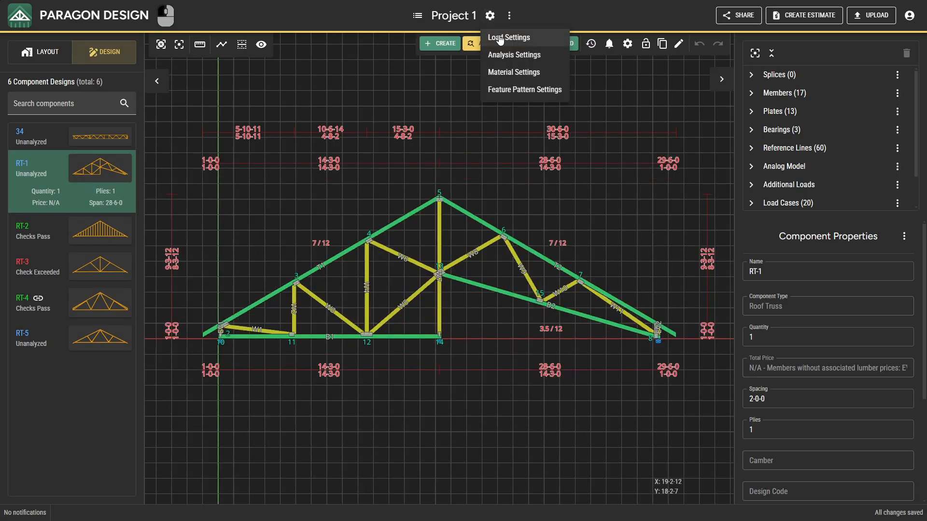
pyautogui.click(500, 38)
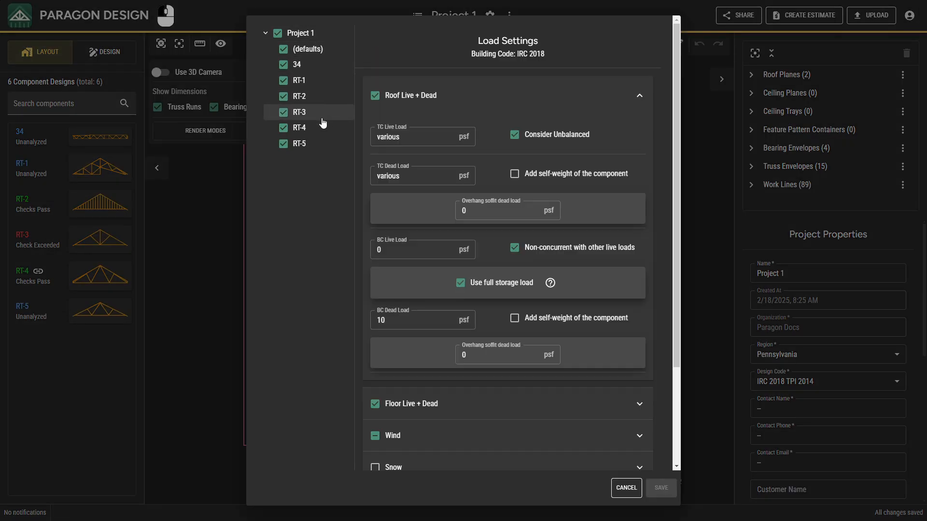
pyautogui.click(299, 37)
pyautogui.click(303, 103)
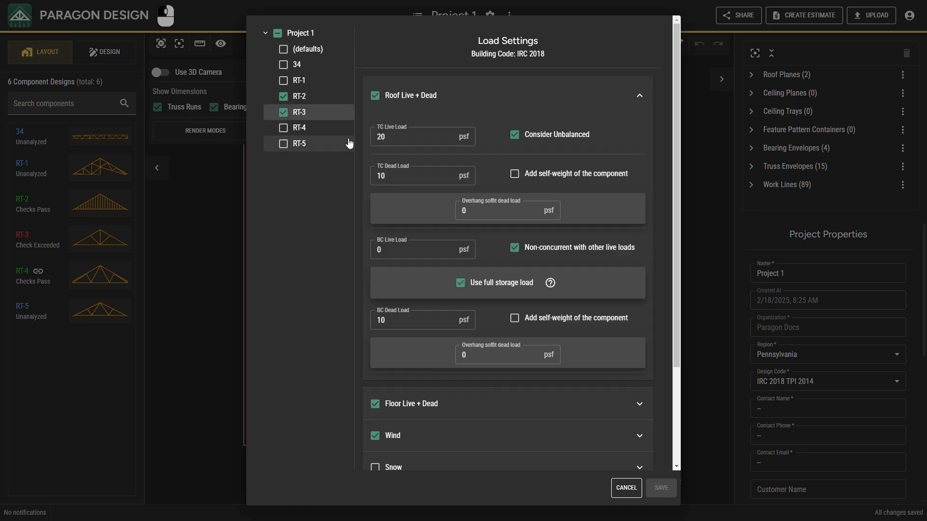
pyautogui.click(502, 434)
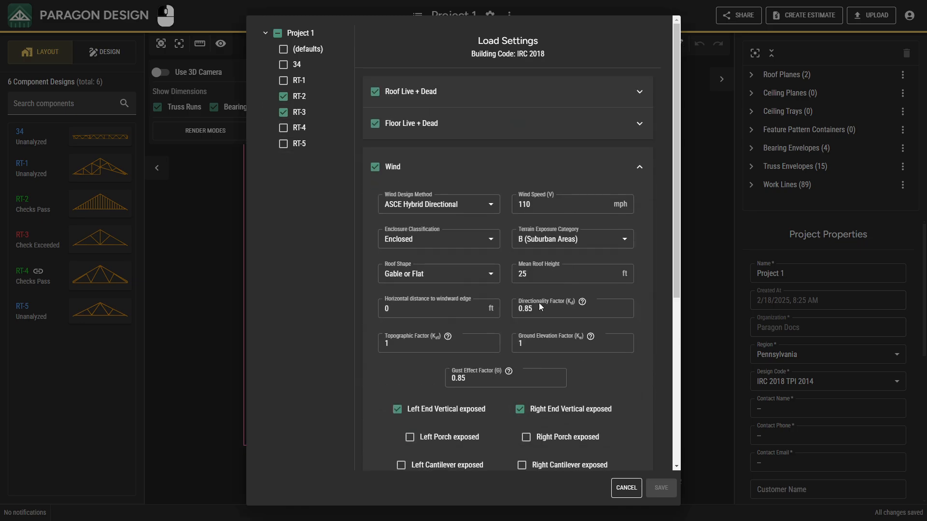
pyautogui.doubleClick(538, 204)
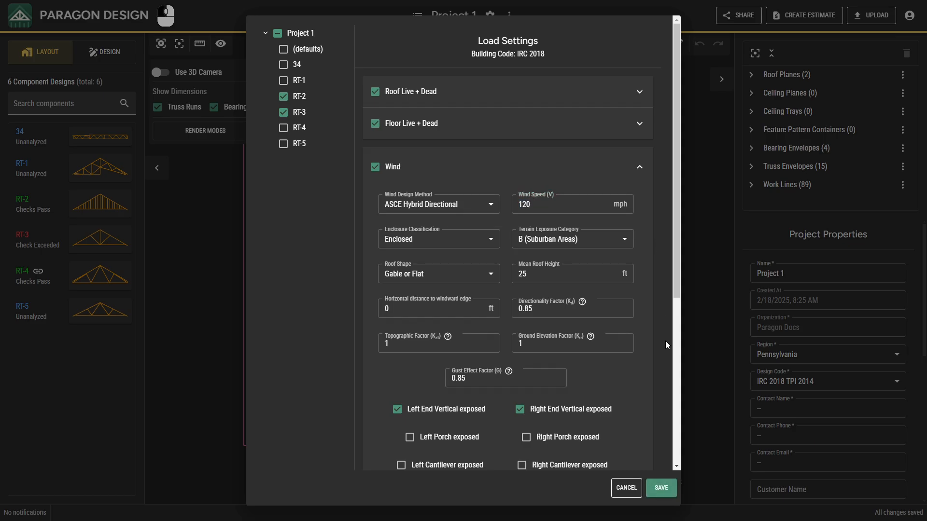
pyautogui.click(661, 489)
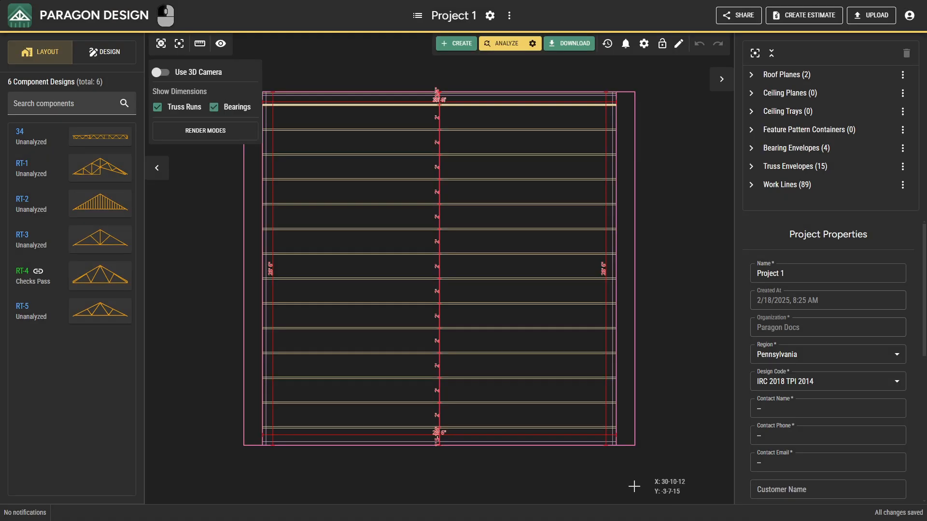
# Step: Check the wind speed in RT-2's own load settings, and close them without changes
pyautogui.click(116, 200)
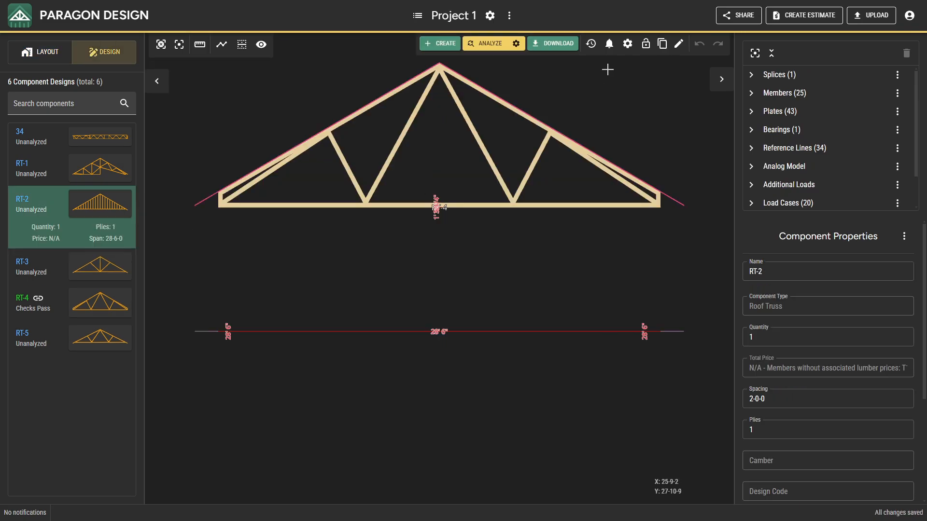
pyautogui.click(627, 44)
pyautogui.click(636, 62)
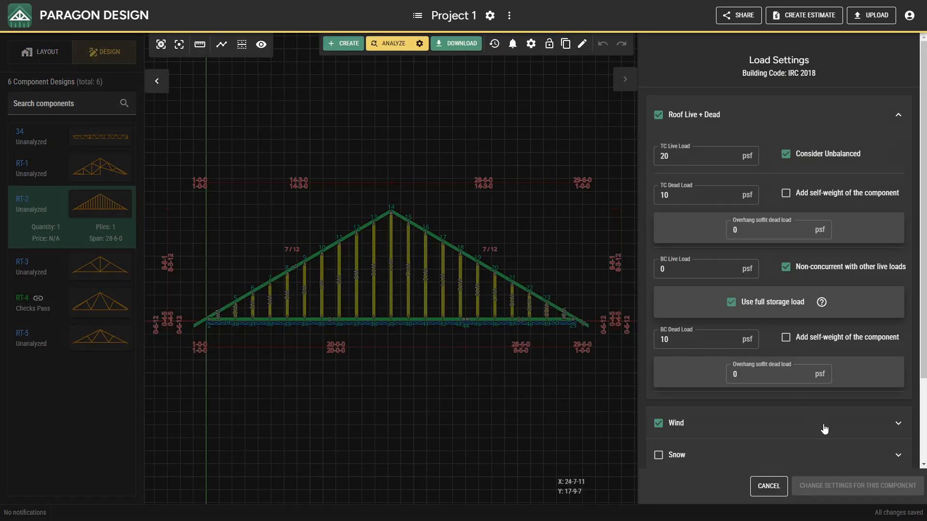
pyautogui.click(824, 429)
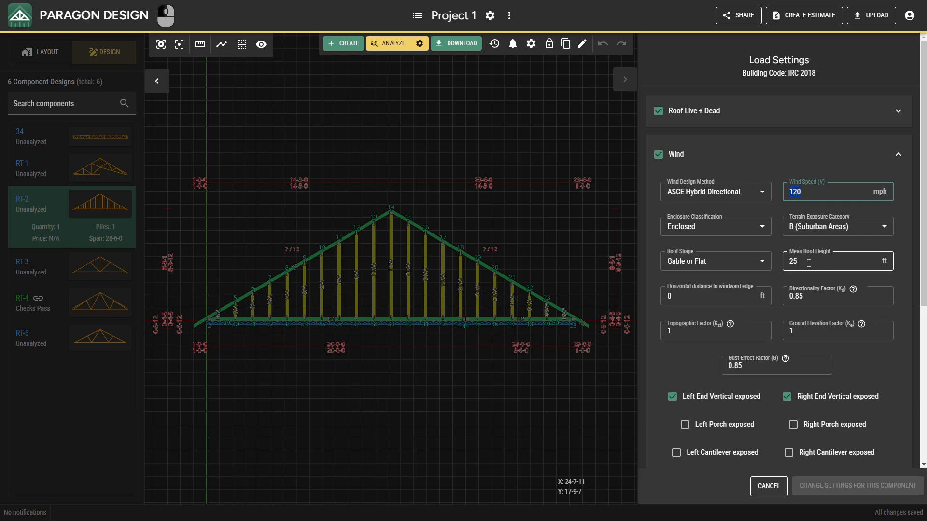
pyautogui.click(780, 482)
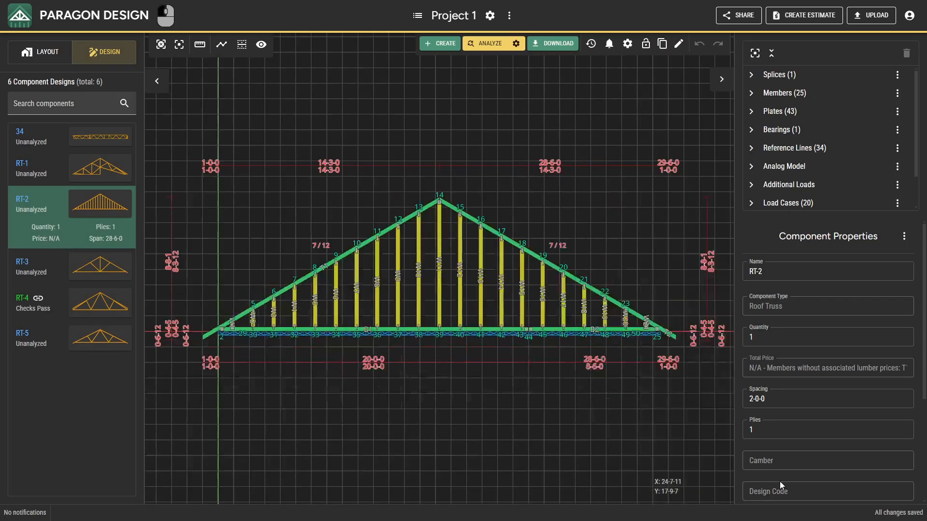
# Step: Check the wind speed in RT-3's own load settings, and close them without changes
pyautogui.click(43, 266)
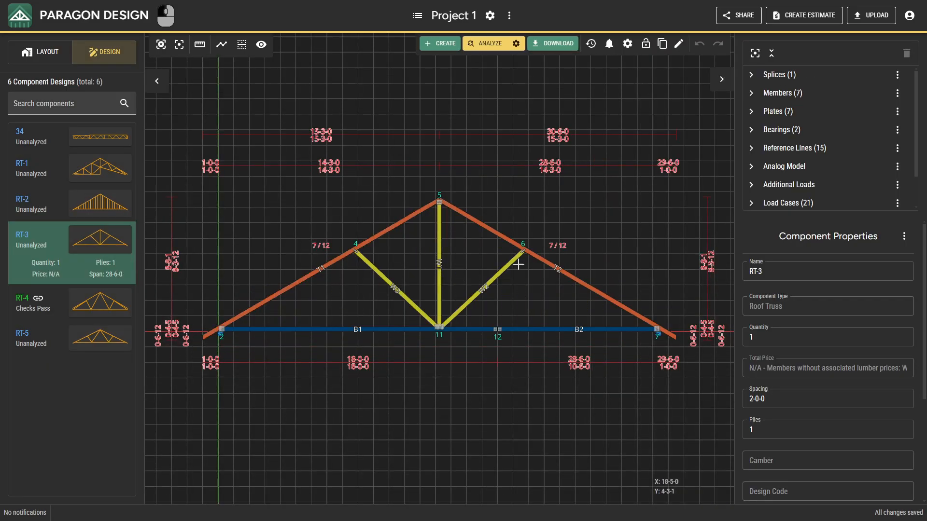
pyautogui.click(628, 43)
pyautogui.click(652, 63)
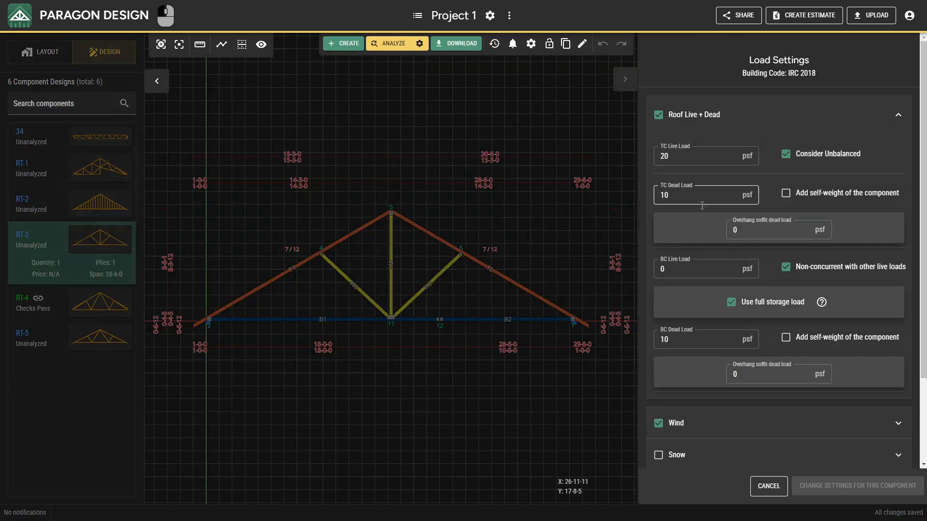
pyautogui.click(737, 423)
pyautogui.doubleClick(802, 191)
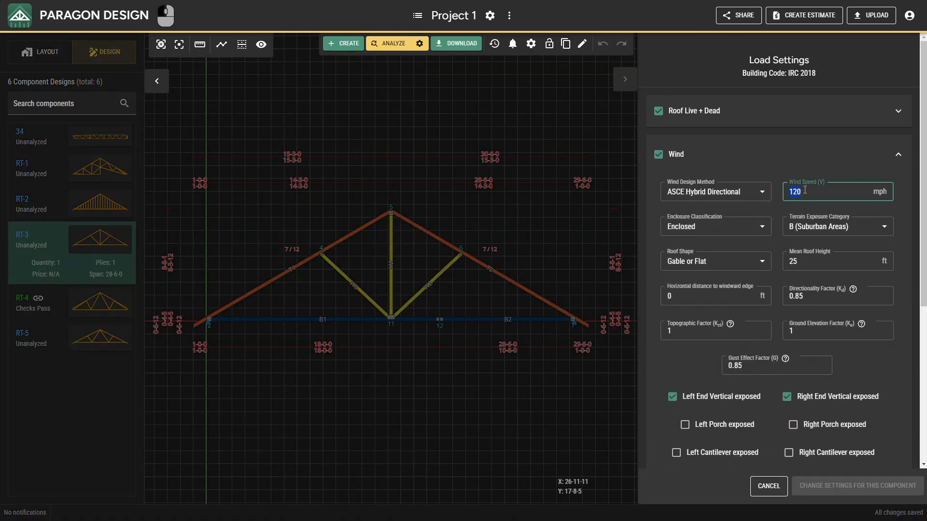
pyautogui.click(768, 486)
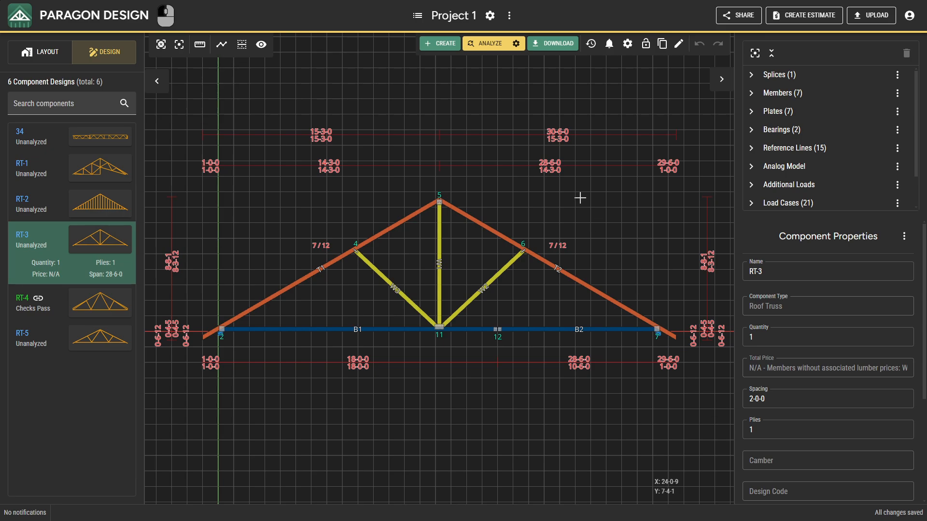
# Step: Try toggling the wet service factor in the project's analysis settings, check the choices for applying changes, and cancel
pyautogui.click(489, 18)
pyautogui.click(499, 52)
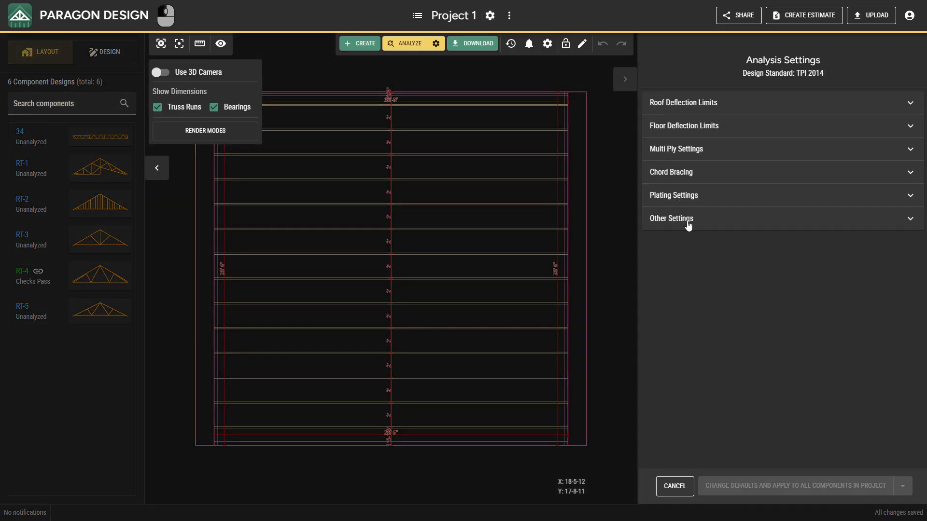
pyautogui.click(688, 225)
pyautogui.click(686, 265)
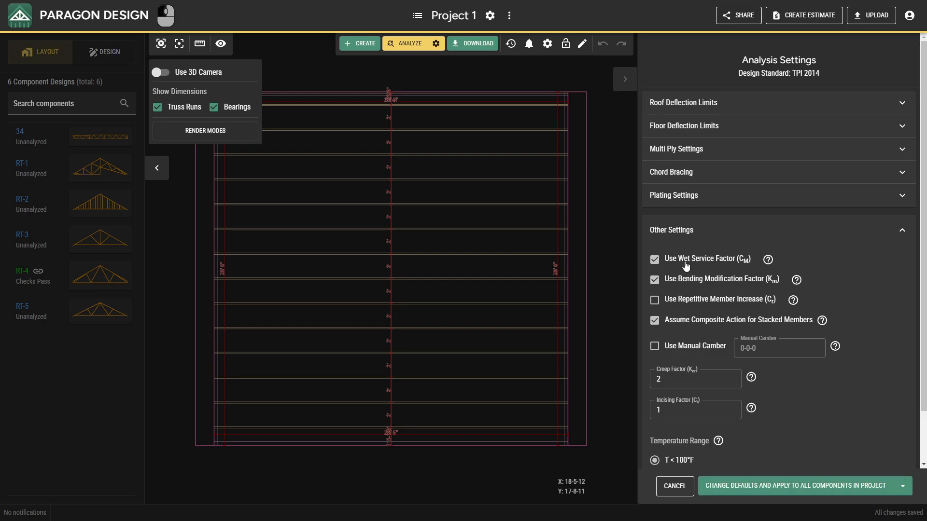
pyautogui.click(686, 265)
pyautogui.click(899, 487)
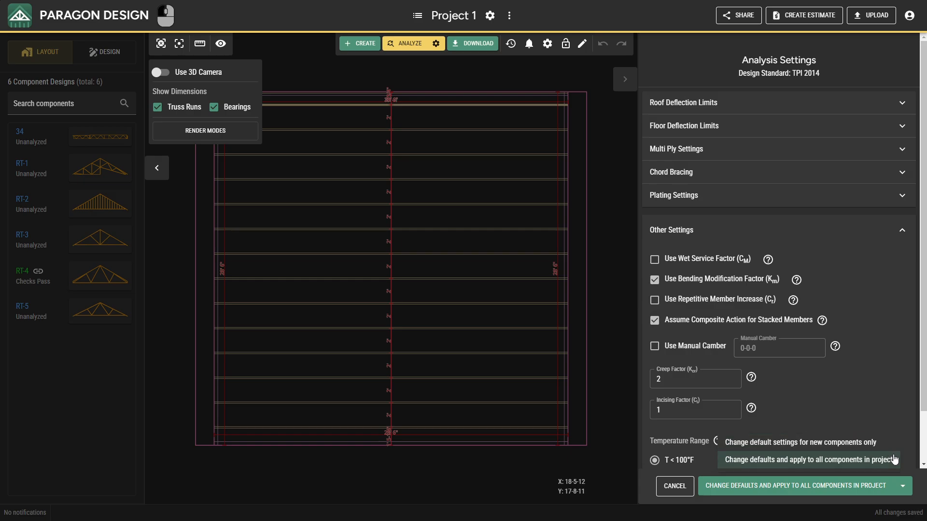
pyautogui.click(903, 486)
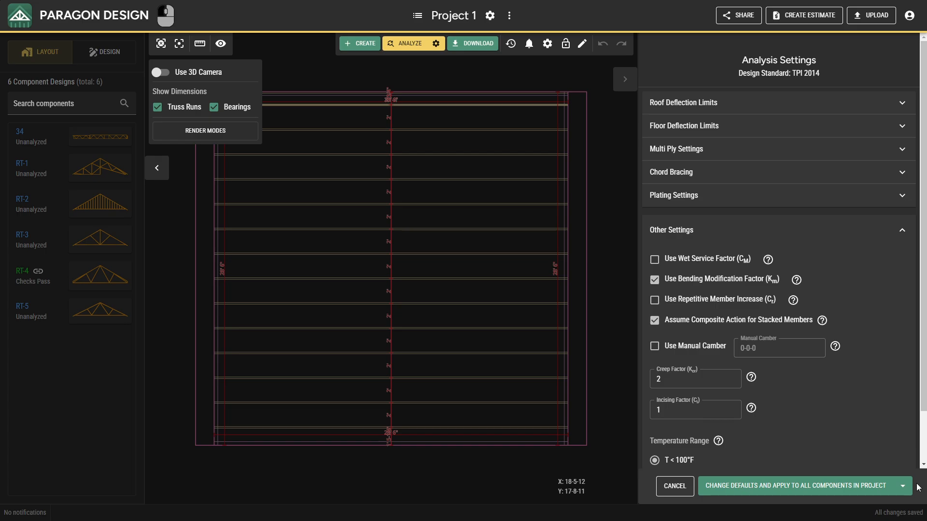
pyautogui.click(674, 485)
pyautogui.click(567, 287)
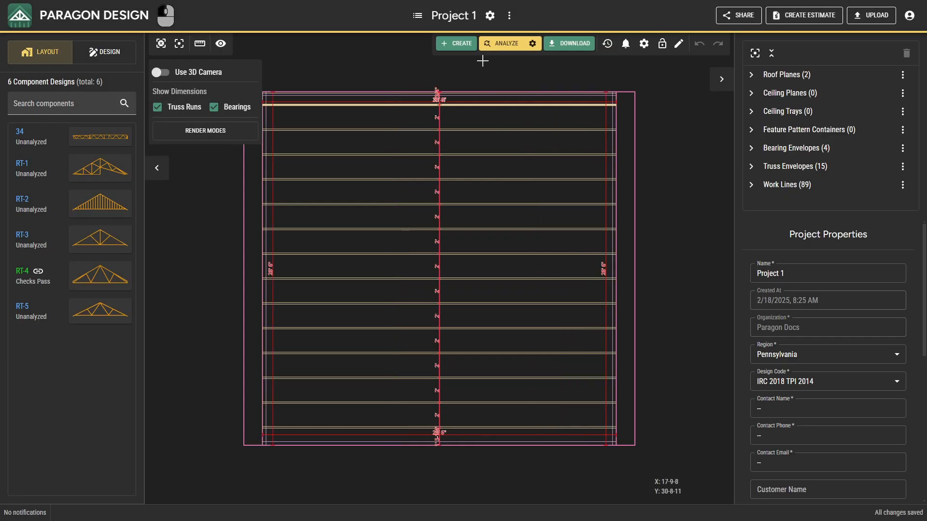
# Step: Review the project's feature pattern settings, and close them without changes
pyautogui.click(490, 15)
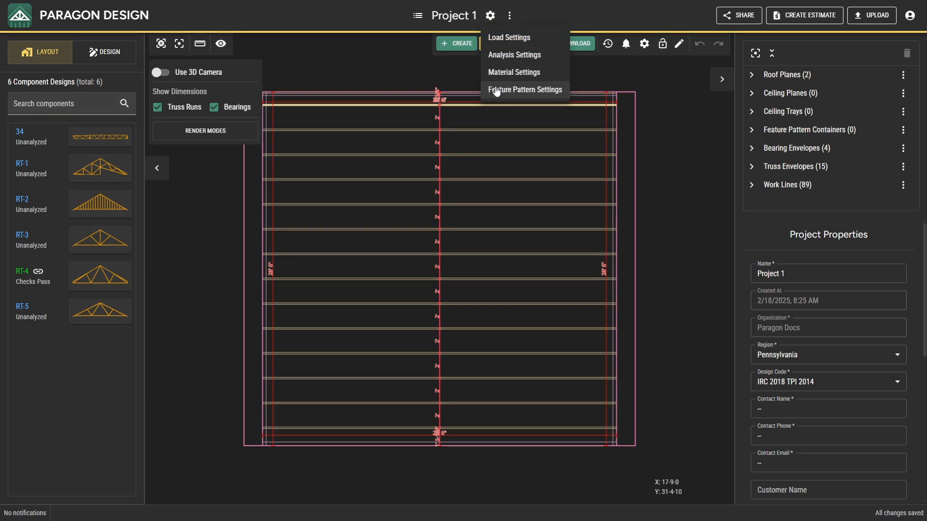
pyautogui.click(497, 90)
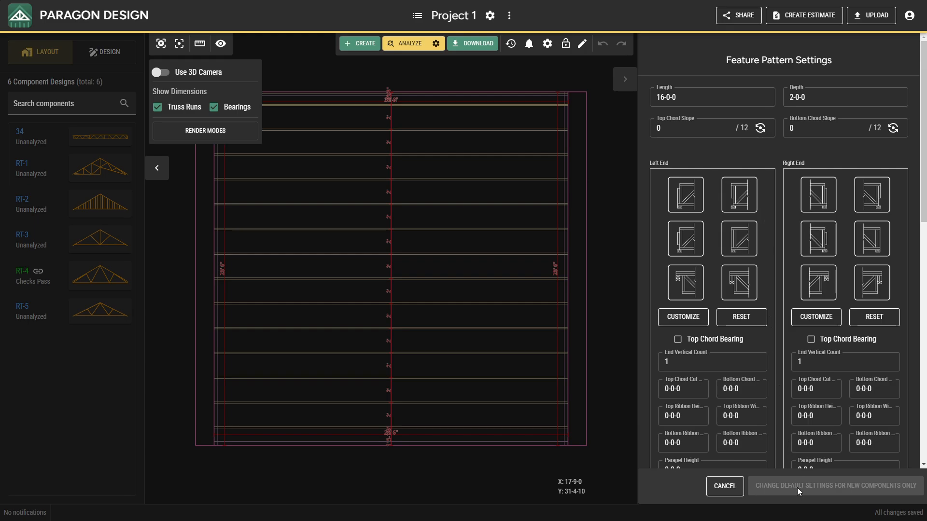
pyautogui.click(725, 486)
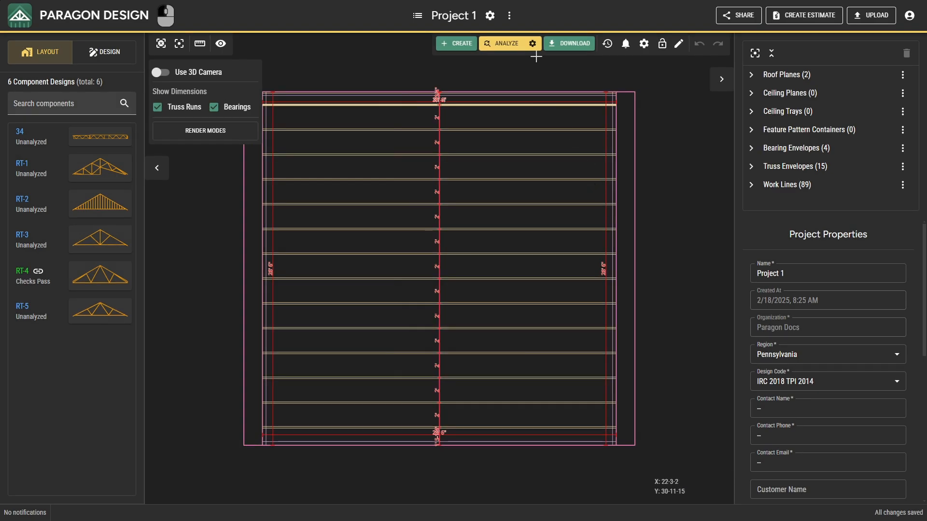
# Step: Analyze all component designs in the project, and dismiss the analysis summary
pyautogui.click(510, 17)
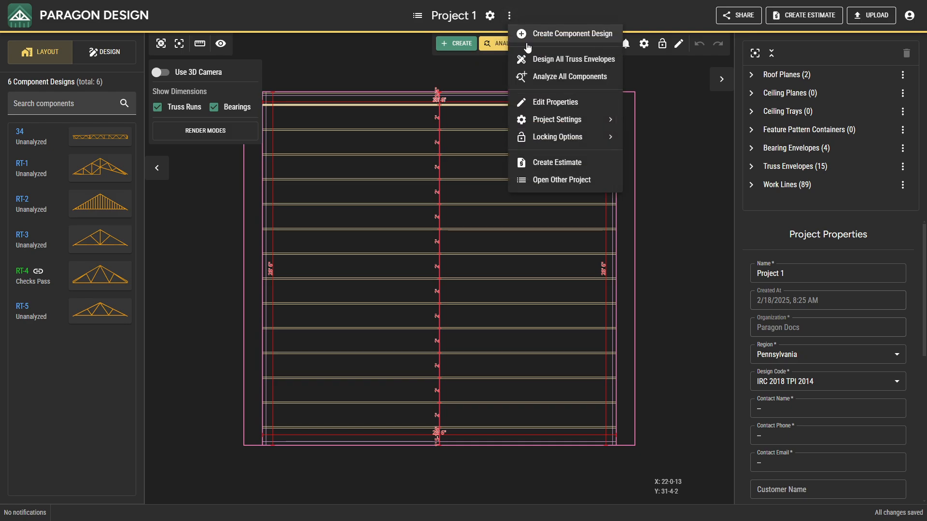
pyautogui.click(537, 77)
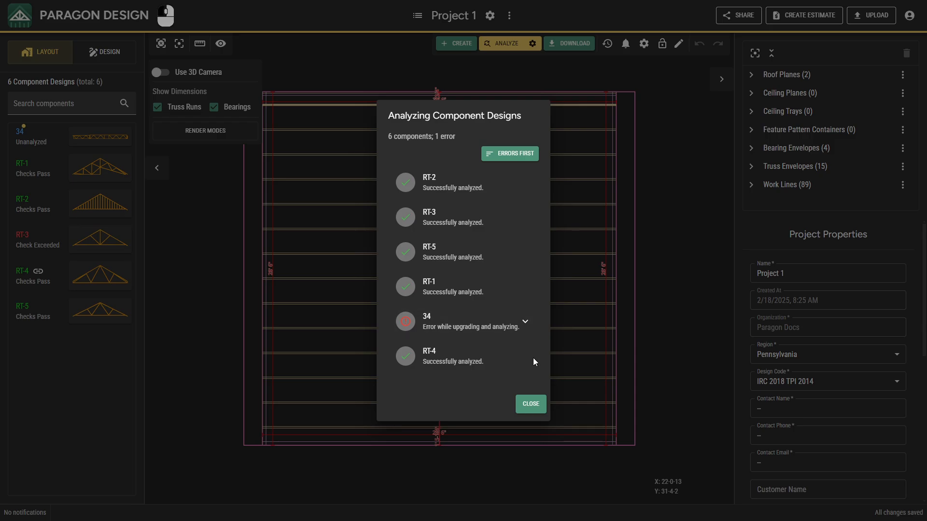
pyautogui.click(534, 402)
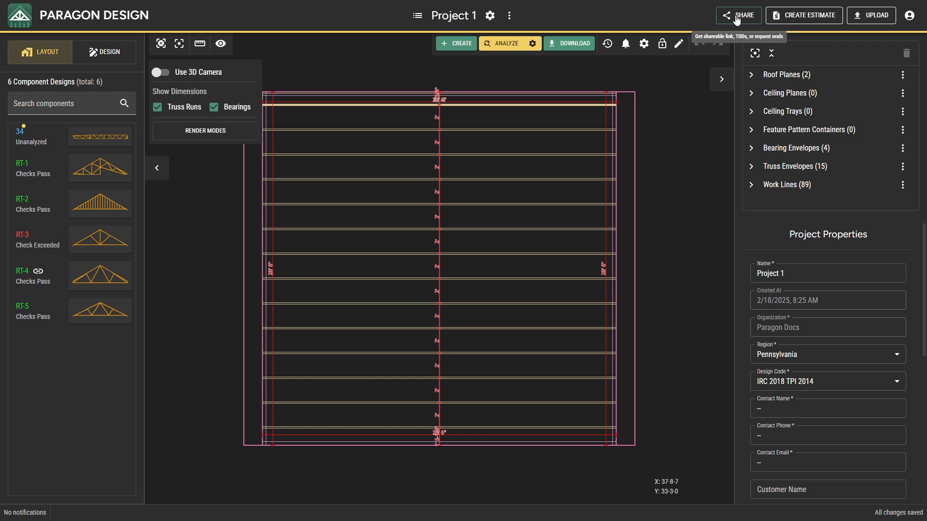
# Step: Look over the project's estimate form, and leave it without creating an estimate
pyautogui.click(773, 18)
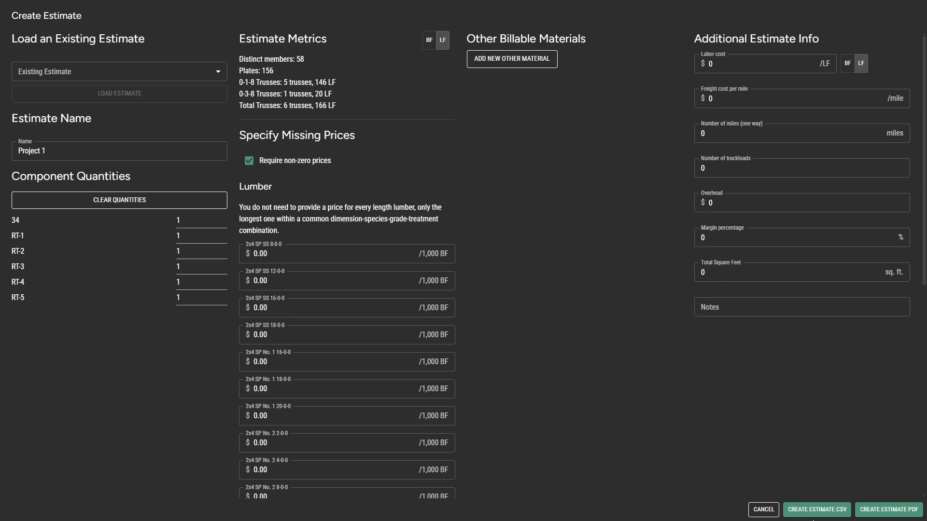
pyautogui.click(864, 513)
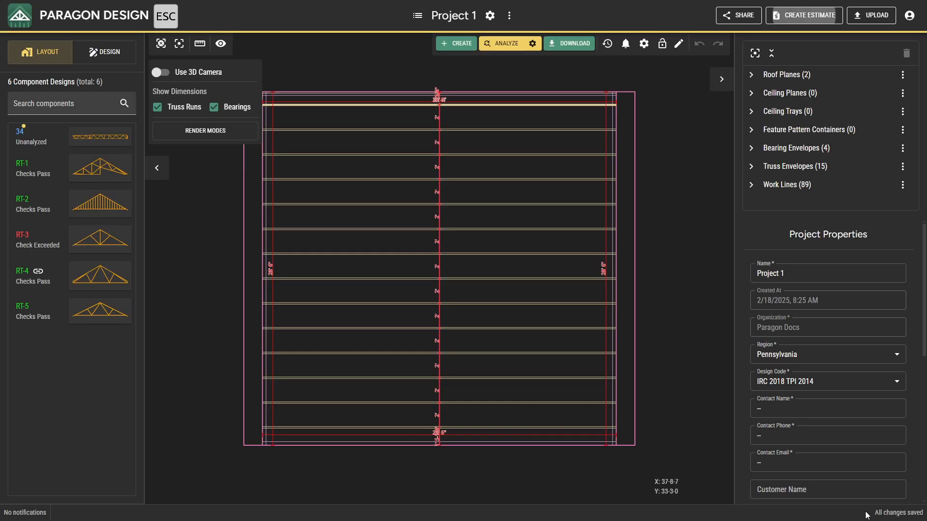
# Step: Upload the component files 34.tre, 185.tre, 1015.tre and 1682.tre from the Files folder into the project
pyautogui.click(883, 18)
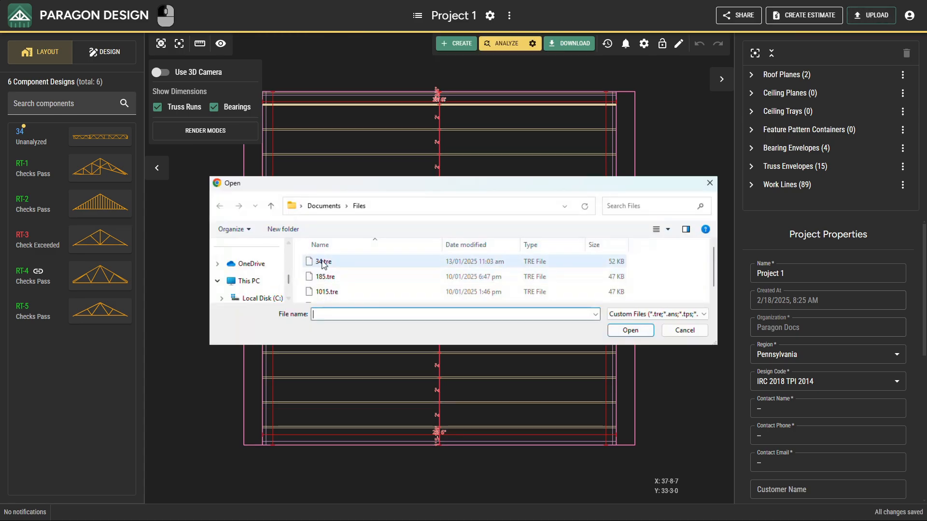
pyautogui.click(323, 264)
pyautogui.hotkey('ctrl', 'a')
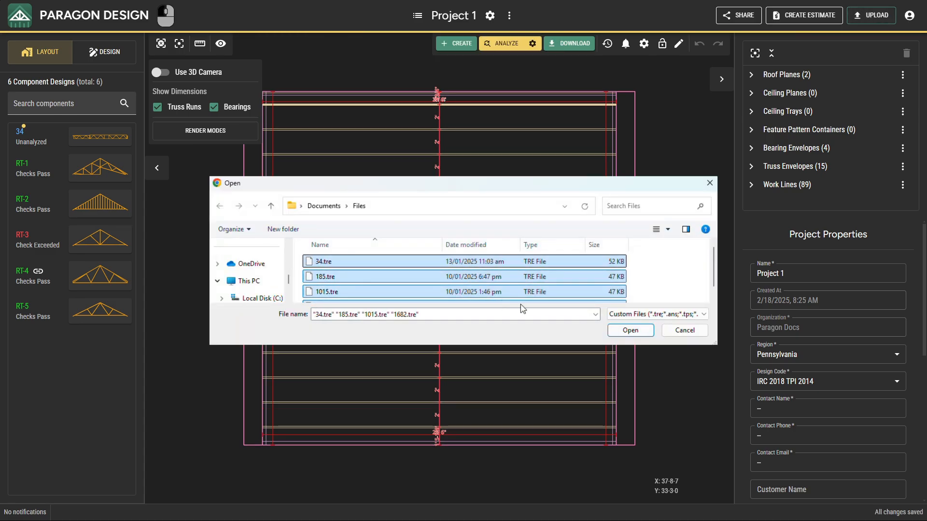
pyautogui.click(628, 331)
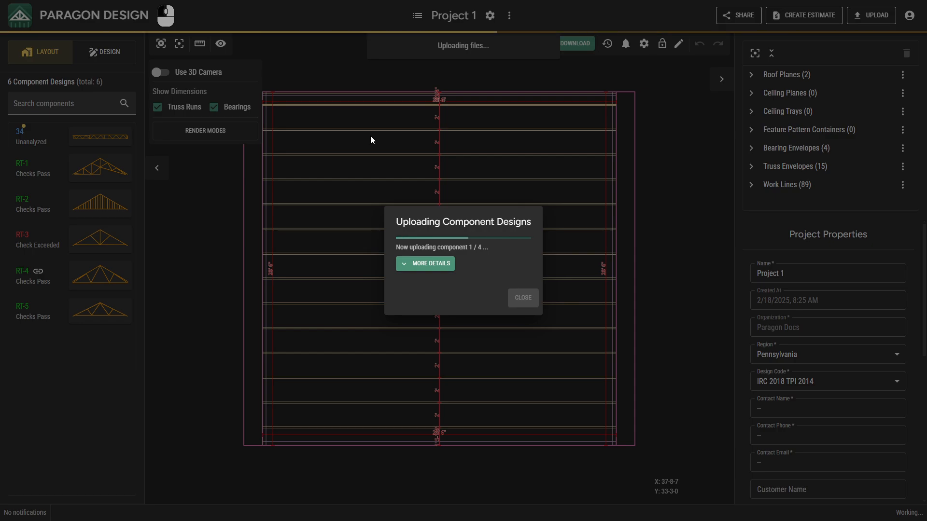
pyautogui.click(417, 264)
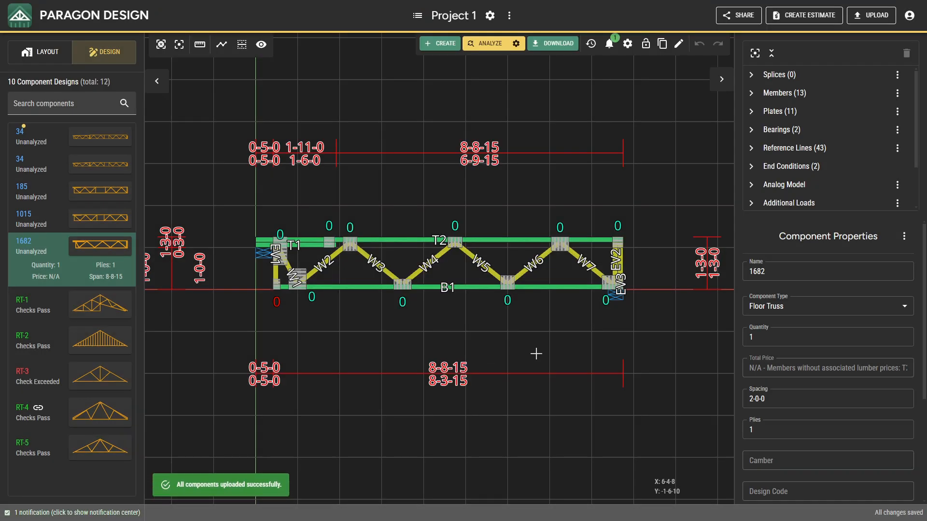
# Step: Show the account options, including documentation, usage and user settings
pyautogui.click(909, 16)
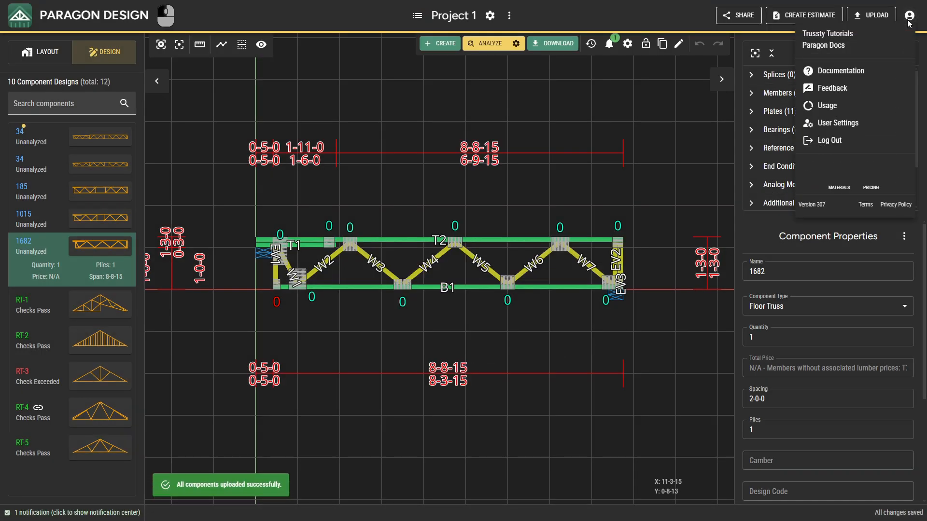